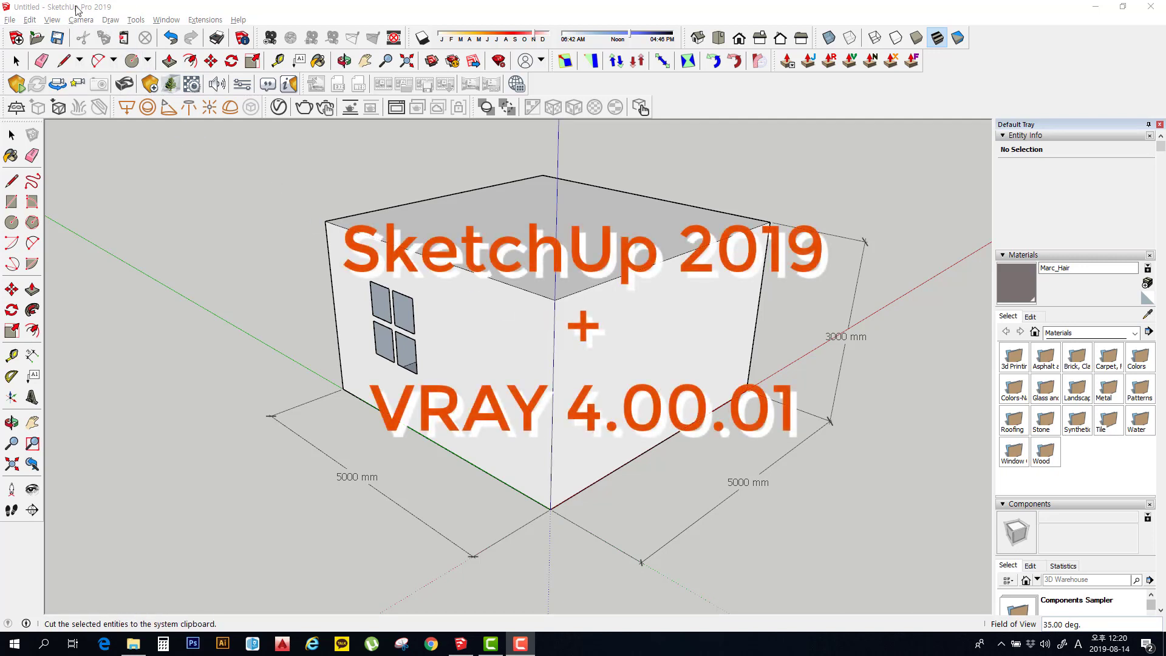
# Step: Hide the roof face of the room box
pyautogui.press('z')
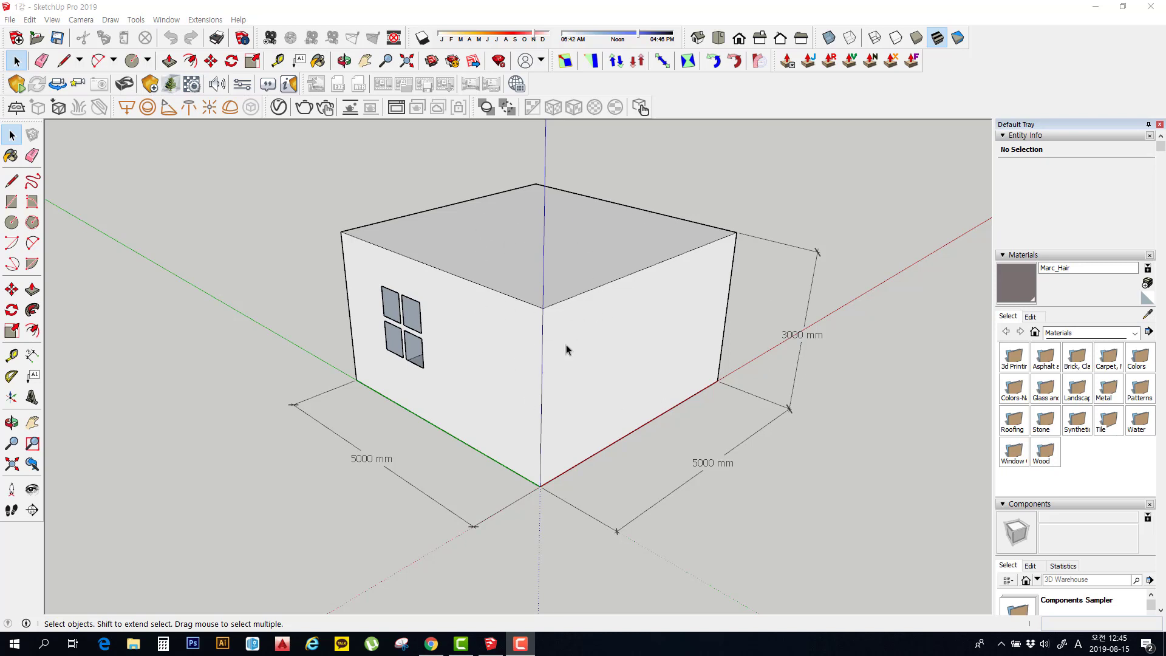
pyautogui.press('o')
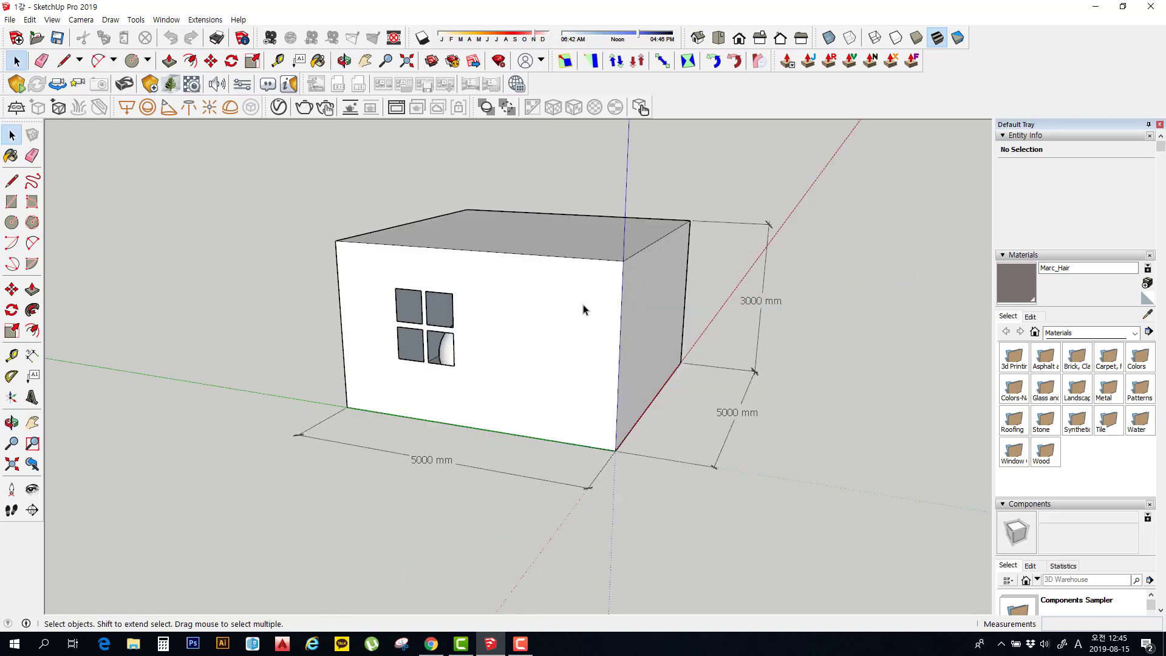
pyautogui.press('o')
pyautogui.moveTo(583, 310); pyautogui.dragTo(520, 403)
pyautogui.press('space')
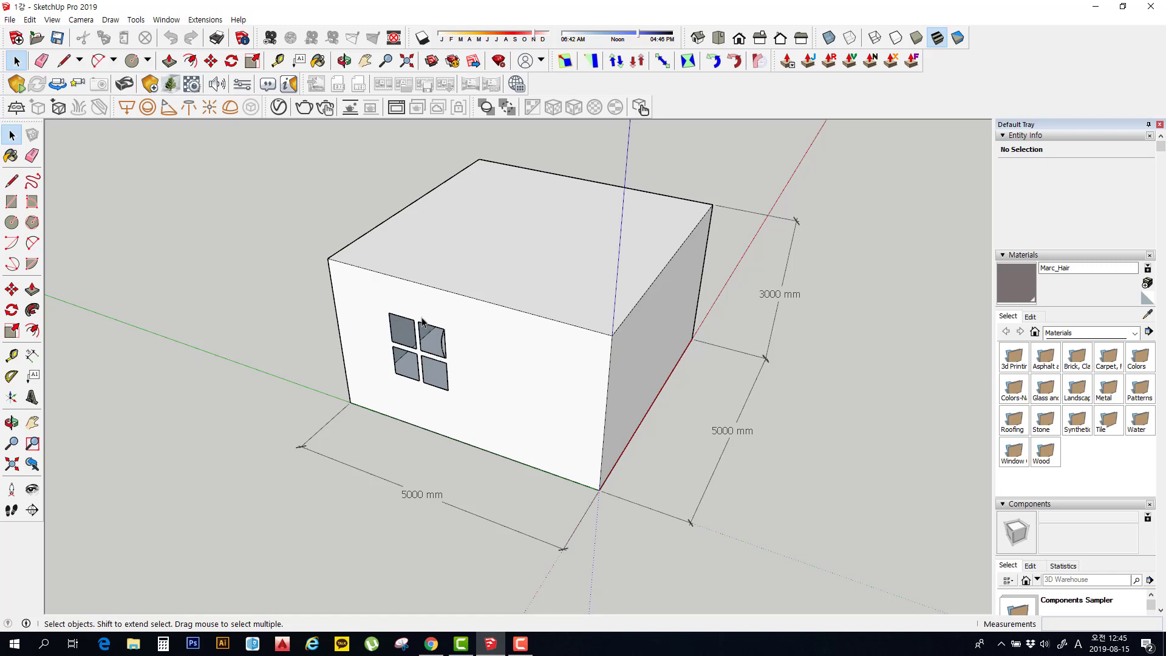
pyautogui.moveTo(516, 362); pyautogui.dragTo(516, 358, button='middle')
pyautogui.rightClick(508, 241)
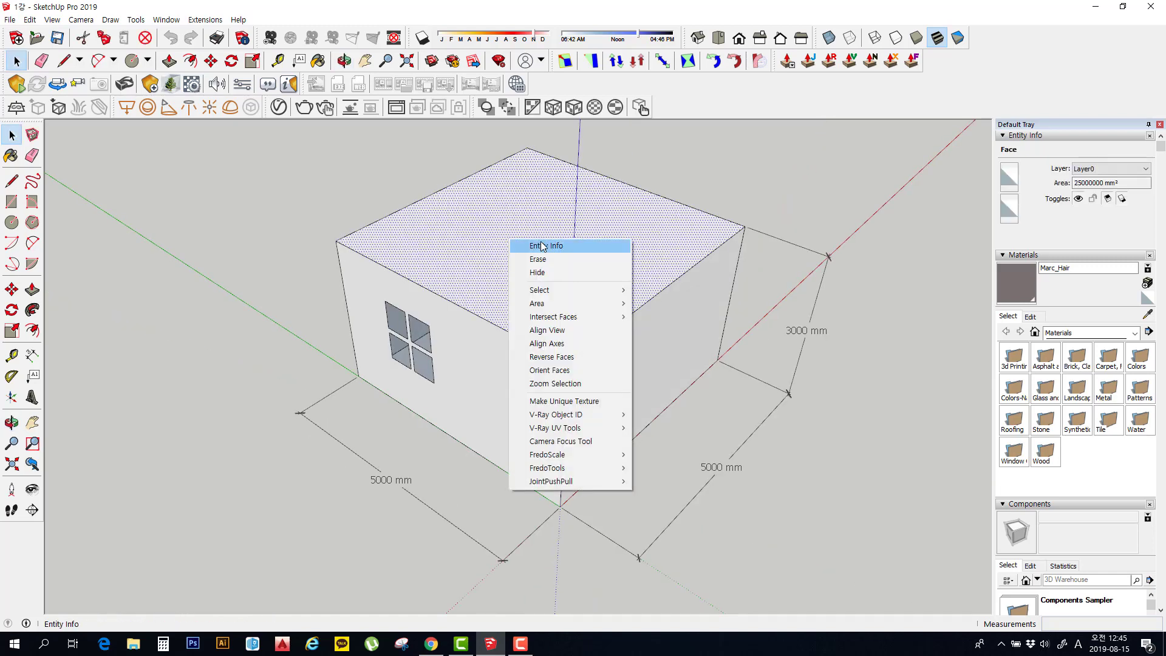
pyautogui.click(542, 279)
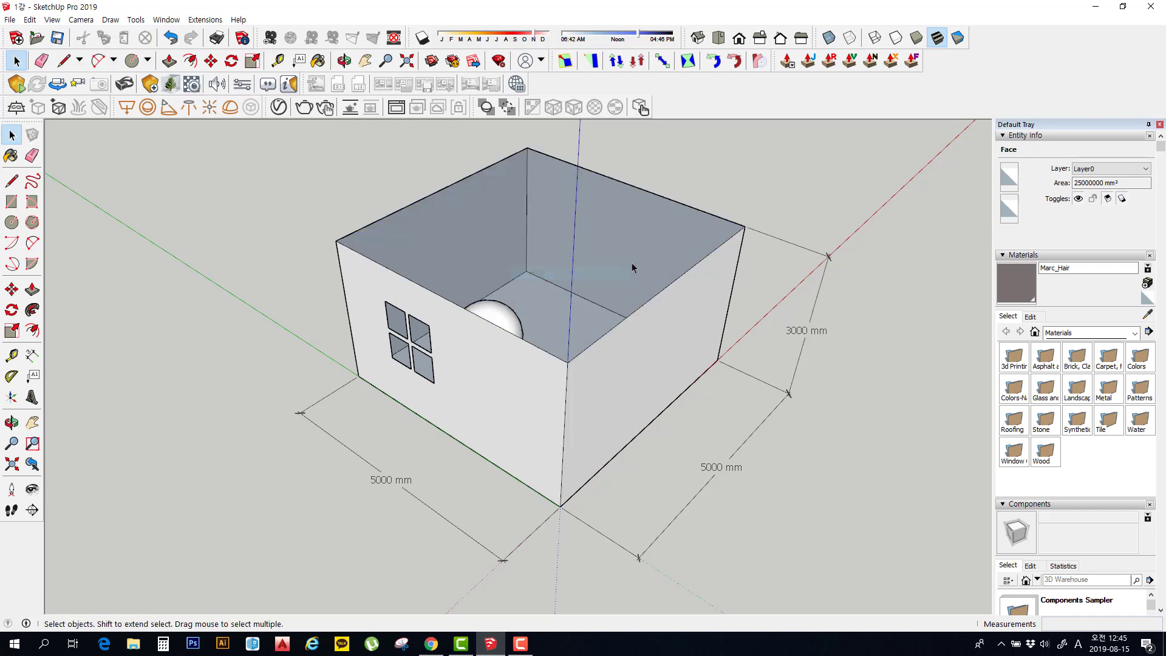
# Step: Examine the inside of the open room, including the sphere on the floor and the window opening
pyautogui.moveTo(632, 262); pyautogui.dragTo(528, 325, button='middle')
pyautogui.scroll(3, 527, 326)
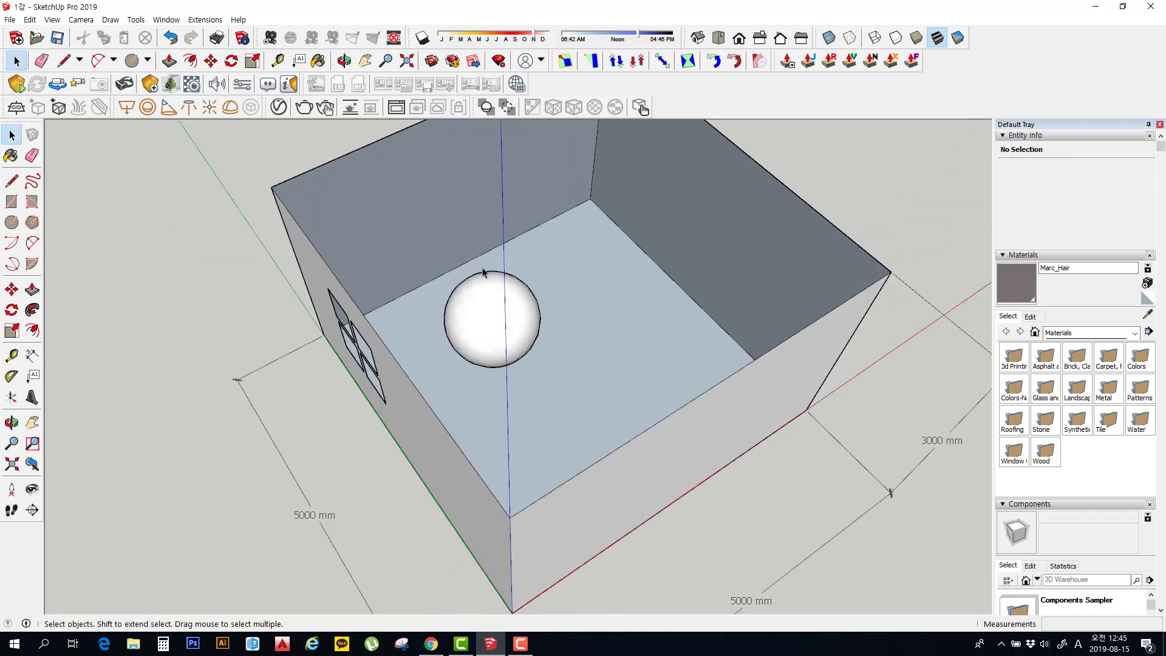
pyautogui.moveTo(485, 273); pyautogui.dragTo(414, 301, button='middle')
pyautogui.scroll(3, 507, 322)
pyautogui.moveTo(507, 321); pyautogui.dragTo(450, 362, button='middle')
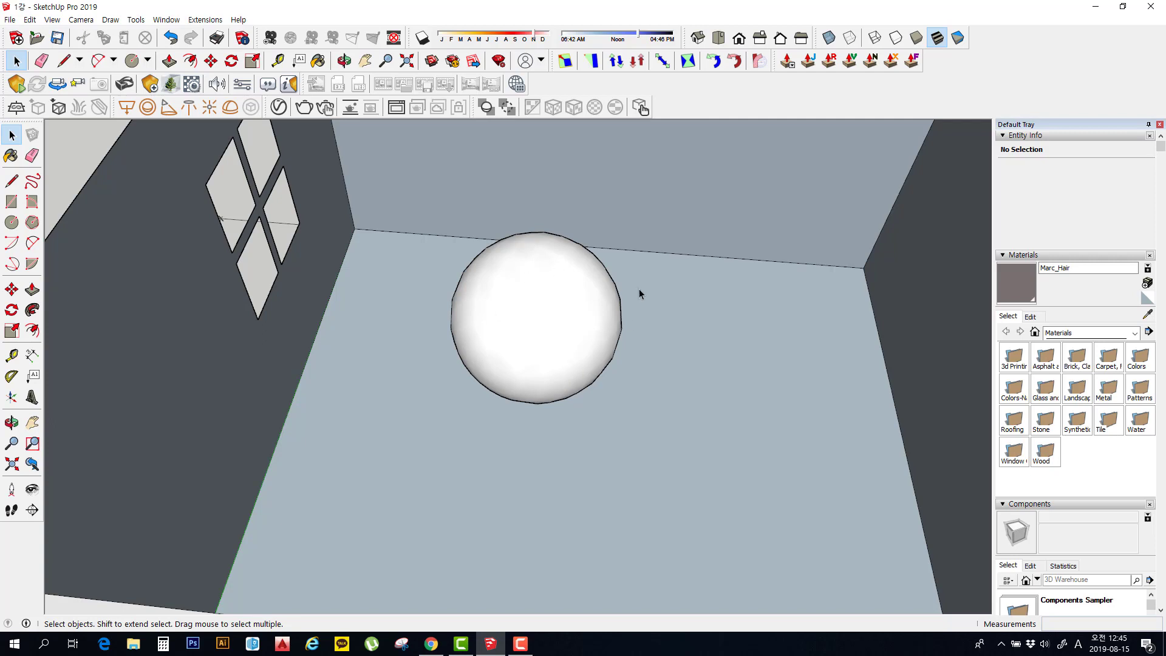
pyautogui.moveTo(601, 357); pyautogui.dragTo(481, 406, button='middle')
pyautogui.scroll(-3, 628, 371)
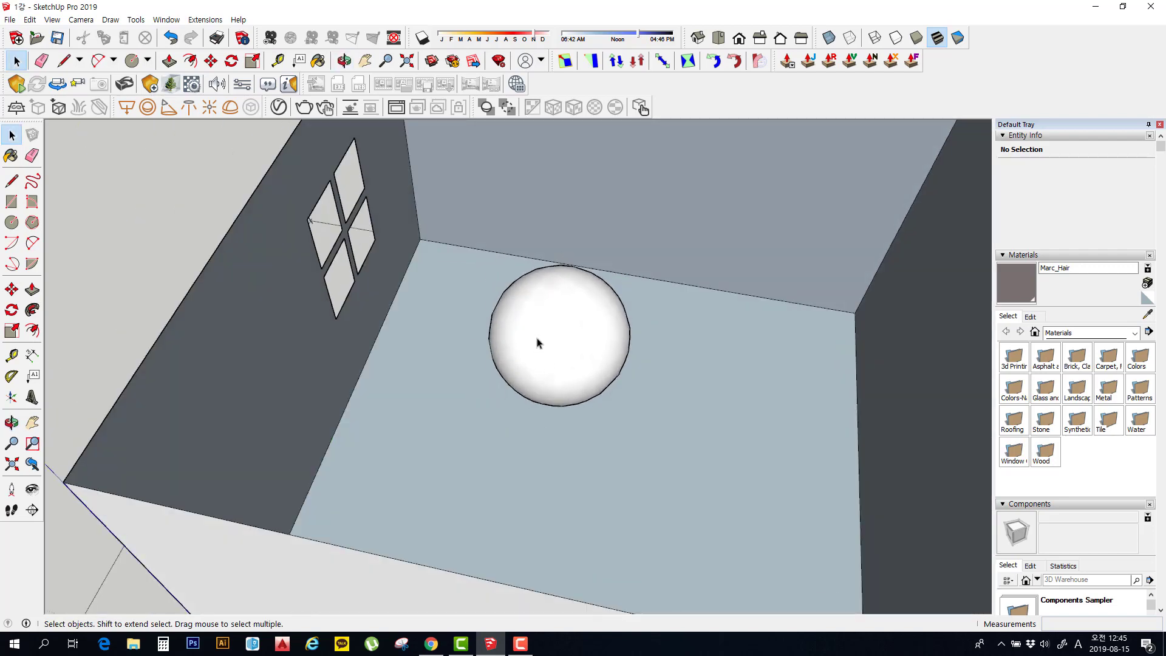
pyautogui.moveTo(536, 338); pyautogui.dragTo(562, 396, button='middle')
pyautogui.scroll(-6, 583, 359)
pyautogui.moveTo(549, 347); pyautogui.dragTo(654, 294, button='middle')
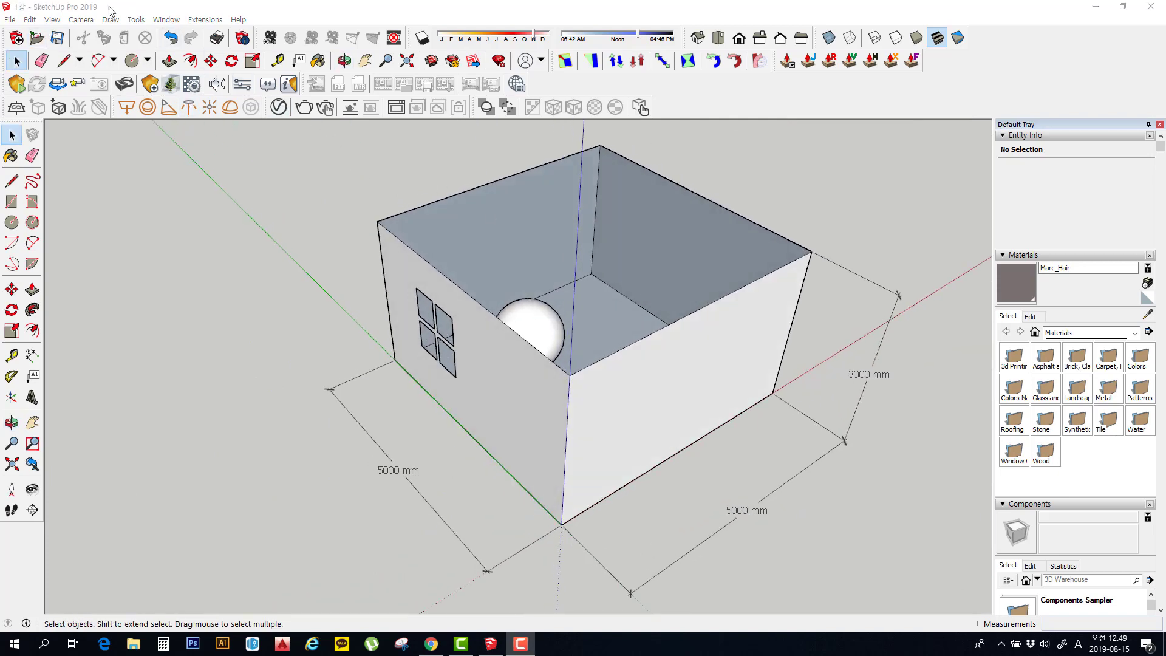
# Step: Unhide the room's roof face
pyautogui.click(53, 22)
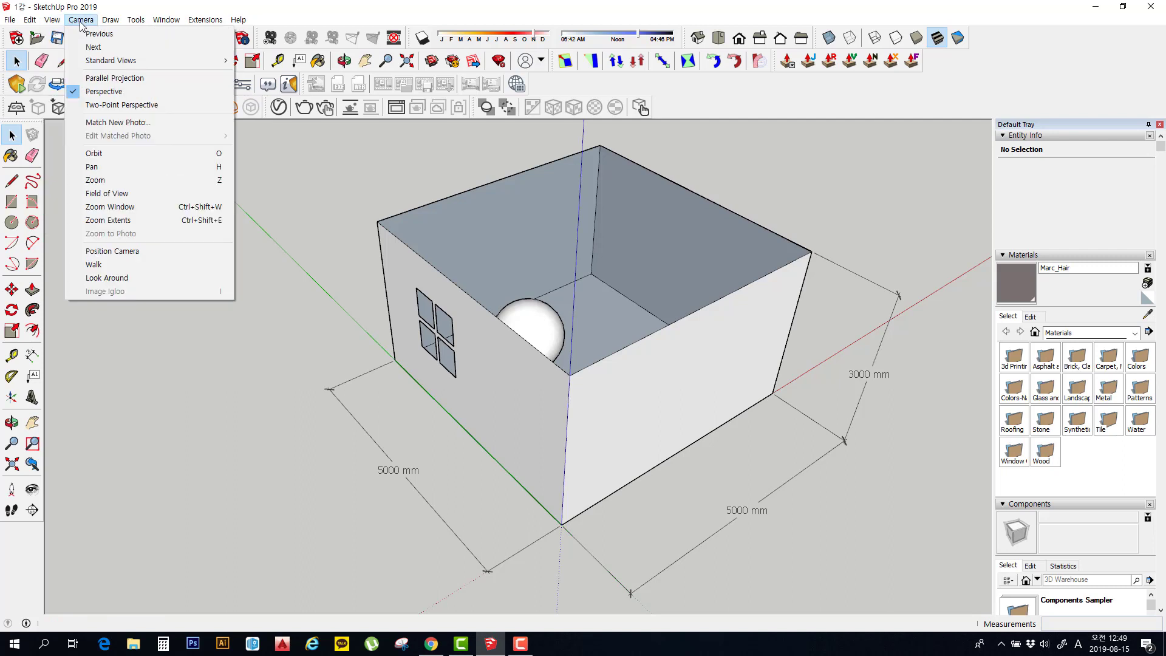
pyautogui.moveTo(35, 28)
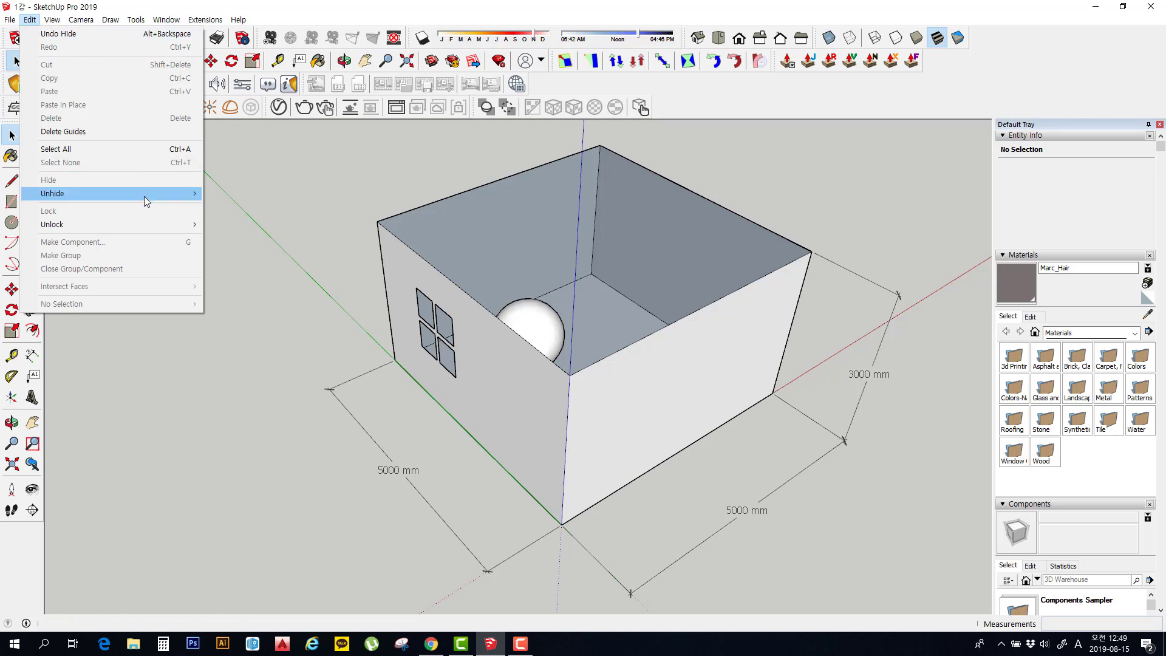
pyautogui.moveTo(144, 194)
pyautogui.click(227, 220)
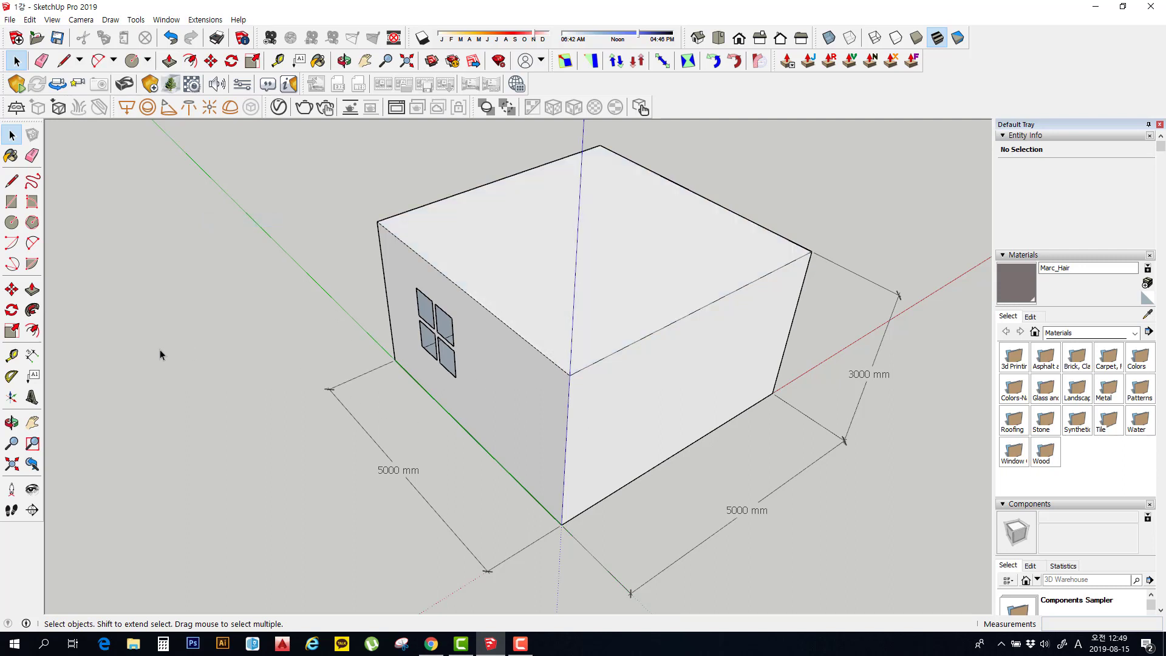
# Step: Position the camera inside the room facing the wall behind the sphere, with an eye height of 1500 mm
pyautogui.click(11, 488)
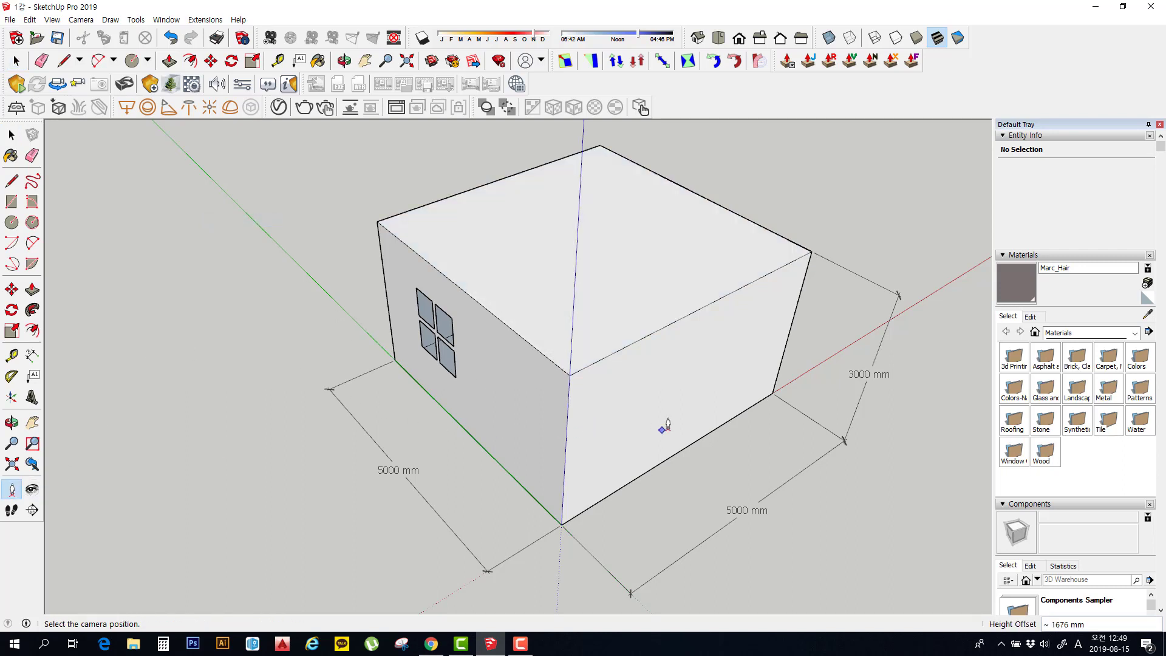
pyautogui.click(663, 429)
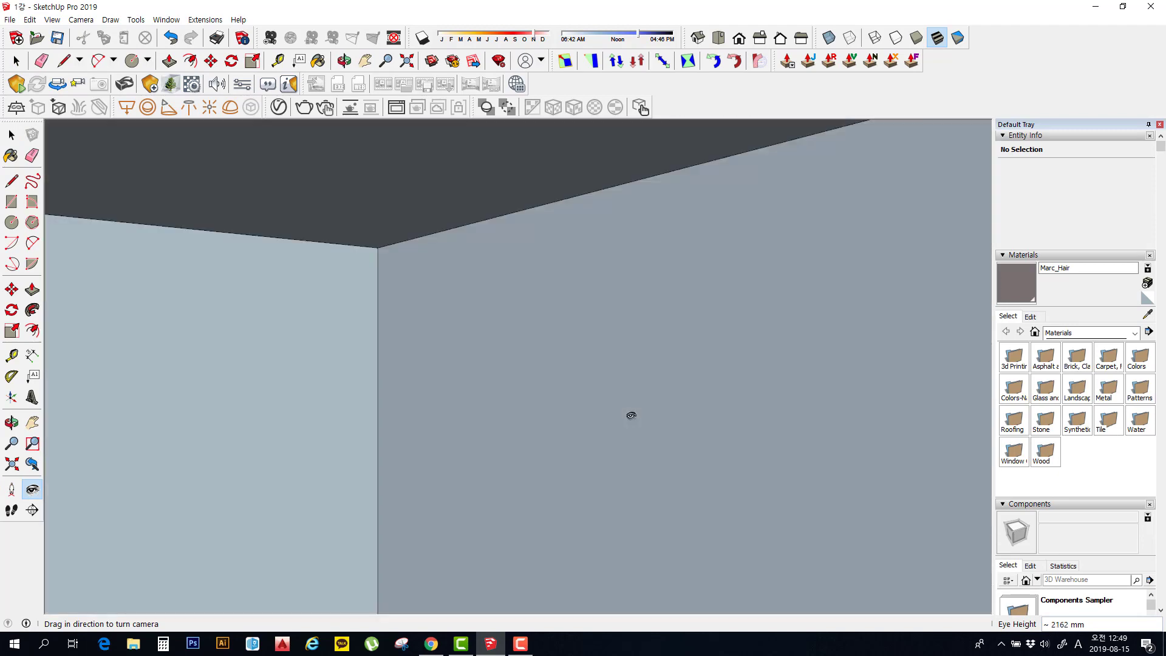
pyautogui.moveTo(367, 391); pyautogui.dragTo(742, 373)
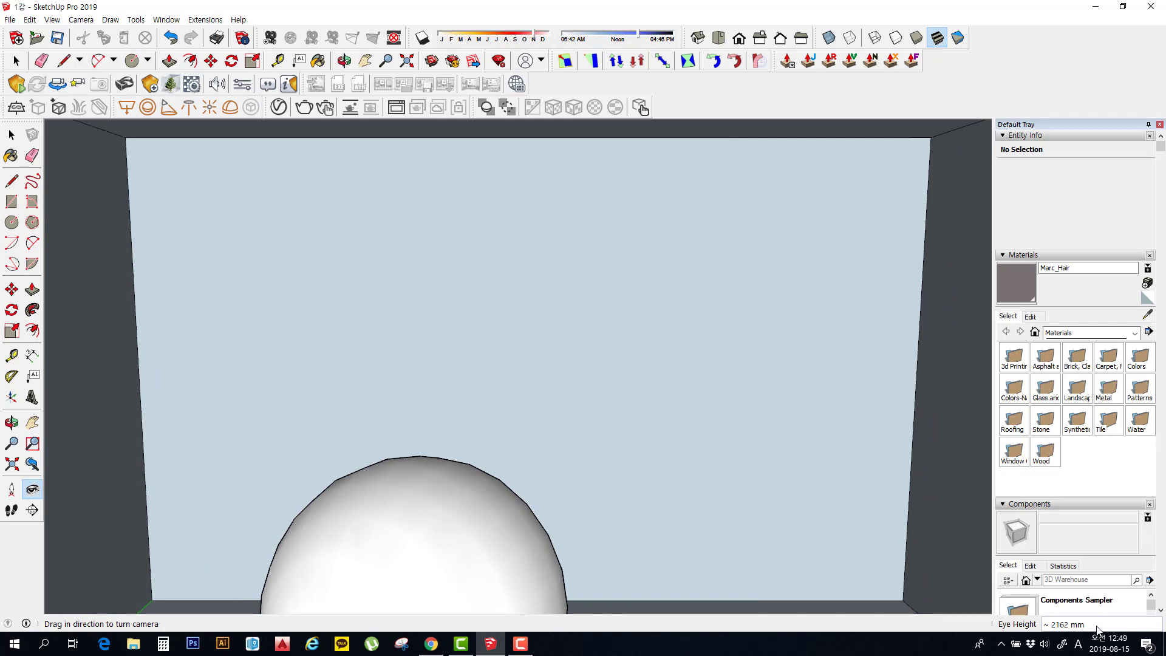
pyautogui.write('1500')
pyautogui.press('Return')
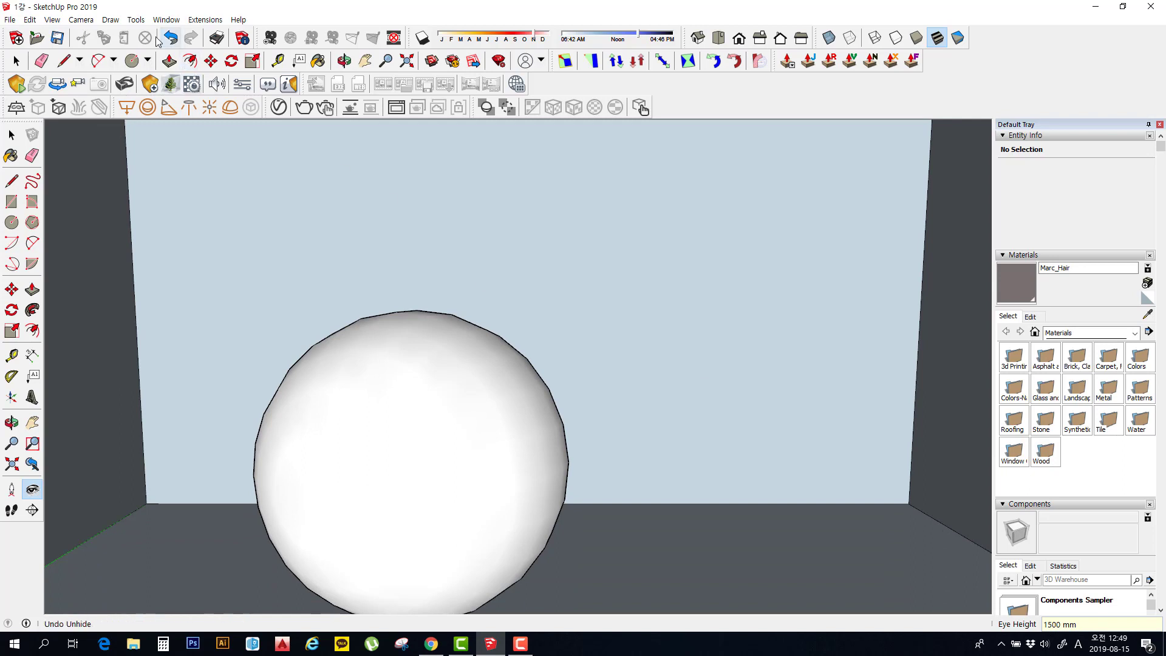
# Step: Set the camera's field of view to 70 degrees
pyautogui.click(81, 20)
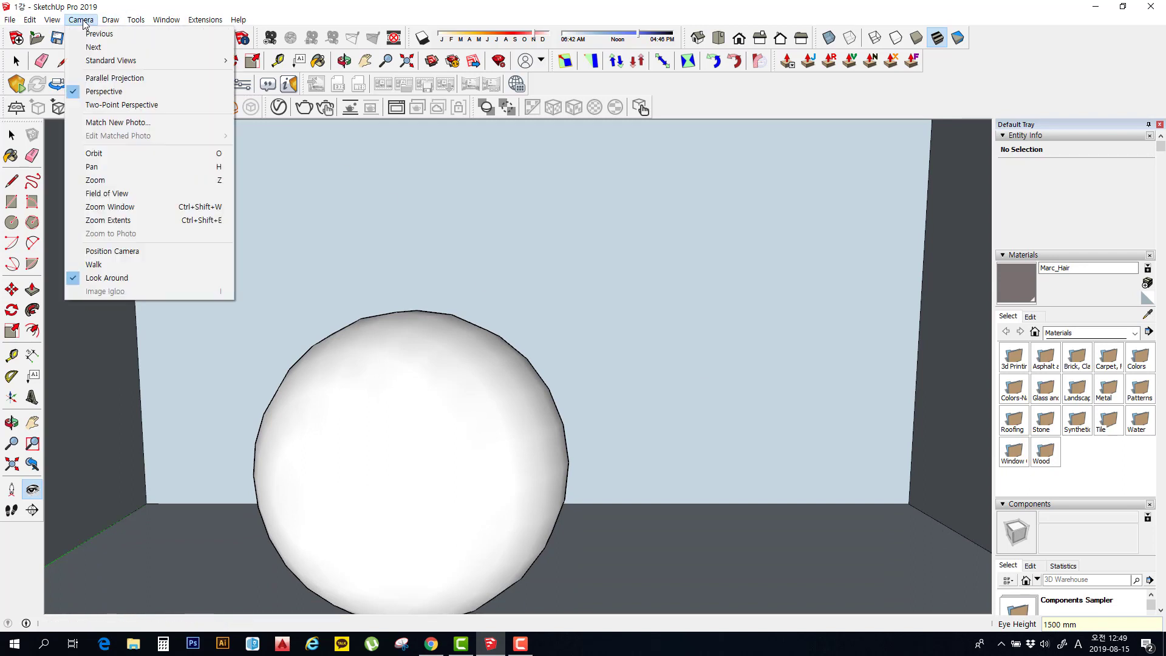
pyautogui.click(144, 194)
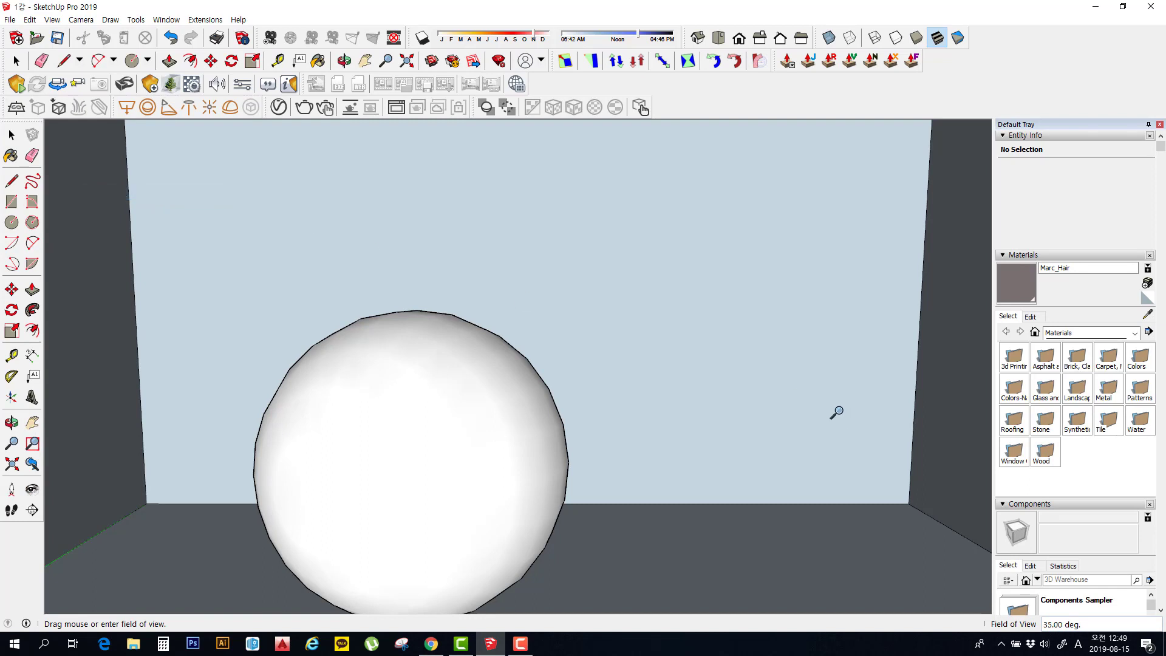
pyautogui.write('70')
pyautogui.press('Return')
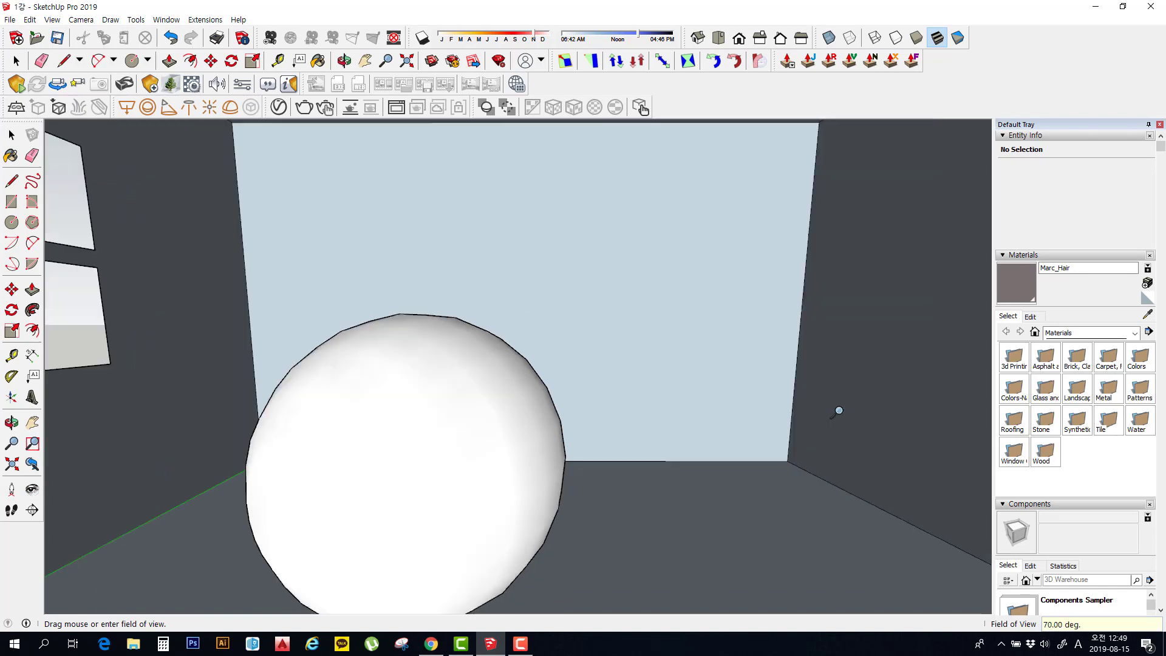
# Step: Pull the camera back inside the room to frame the window, the sphere and the whole back wall
pyautogui.click(14, 511)
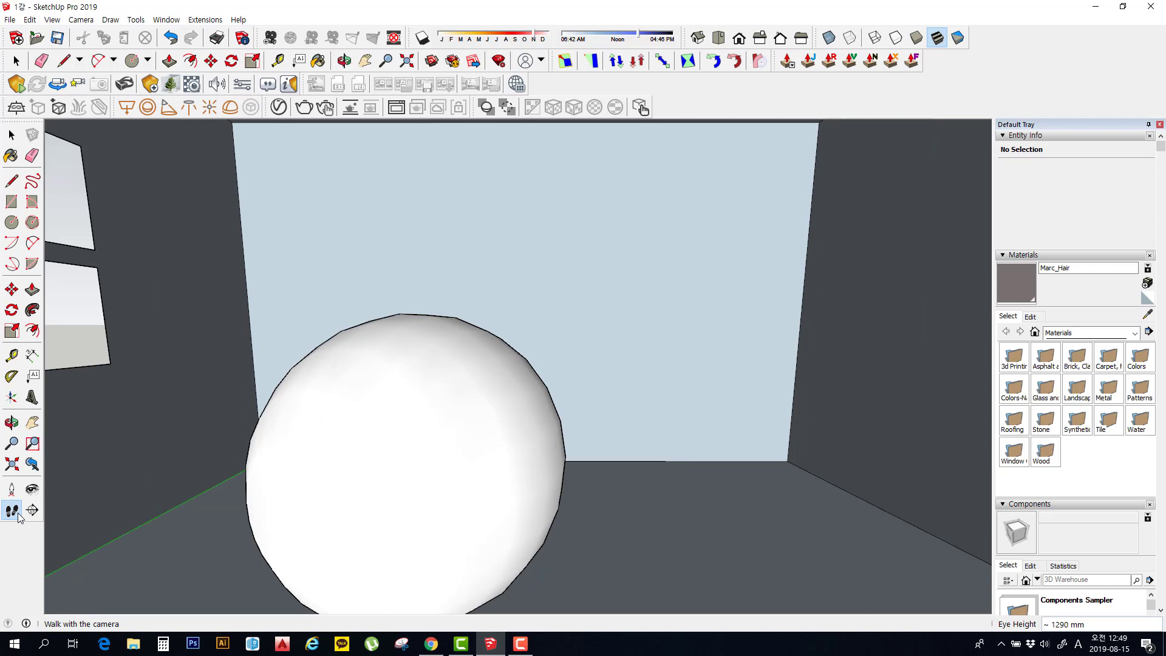
pyautogui.scroll(-5, 482, 443)
pyautogui.moveTo(510, 423)
pyautogui.mouseDown(button='middle')
pyautogui.moveTo(521, 388)
pyautogui.moveTo(484, 344)
pyautogui.moveTo(512, 350)
pyautogui.mouseUp(button='middle')
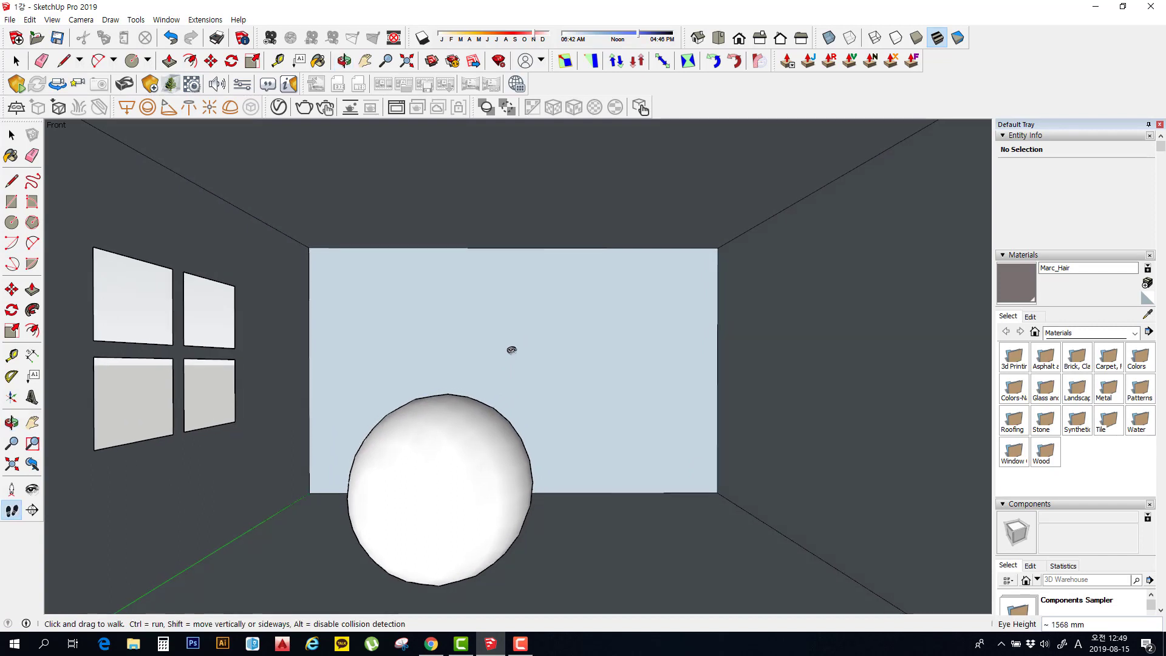
pyautogui.scroll(-2, 512, 350)
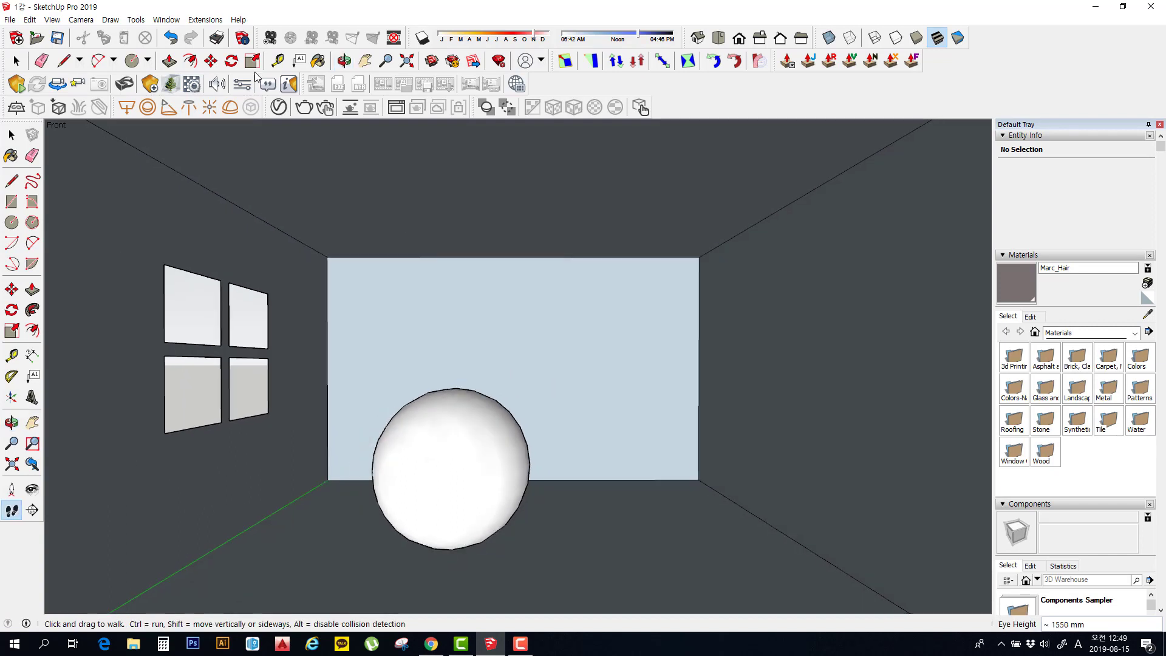
# Step: Add a scene that stores the current interior camera view
pyautogui.click(81, 19)
pyautogui.moveTo(113, 22)
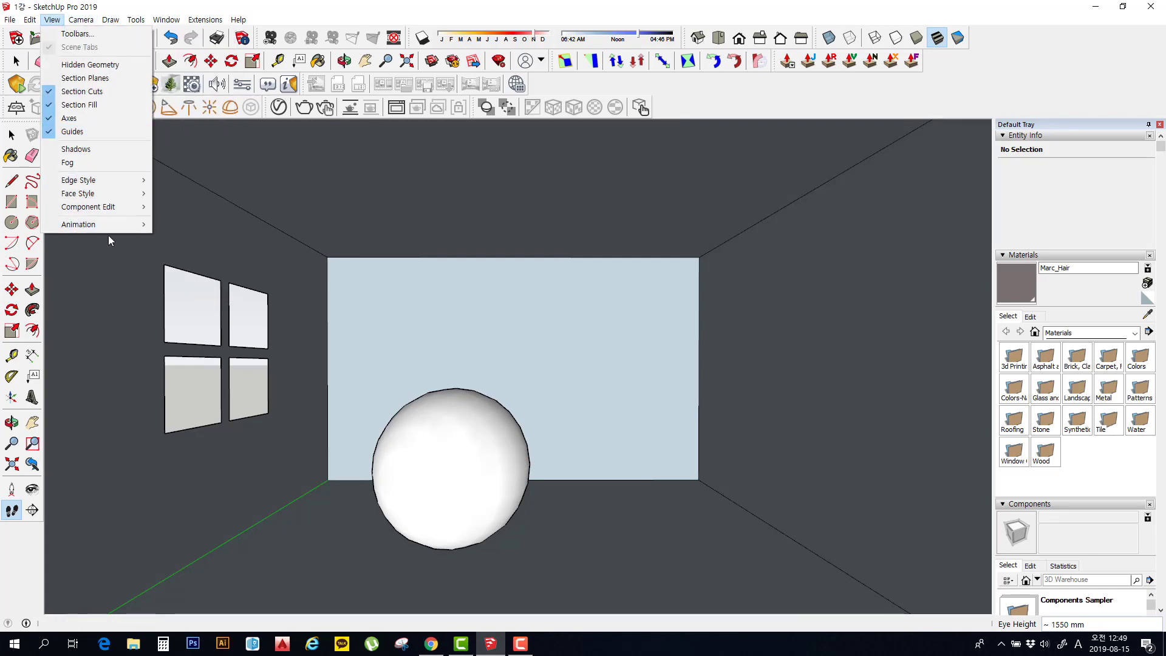
pyautogui.moveTo(118, 225)
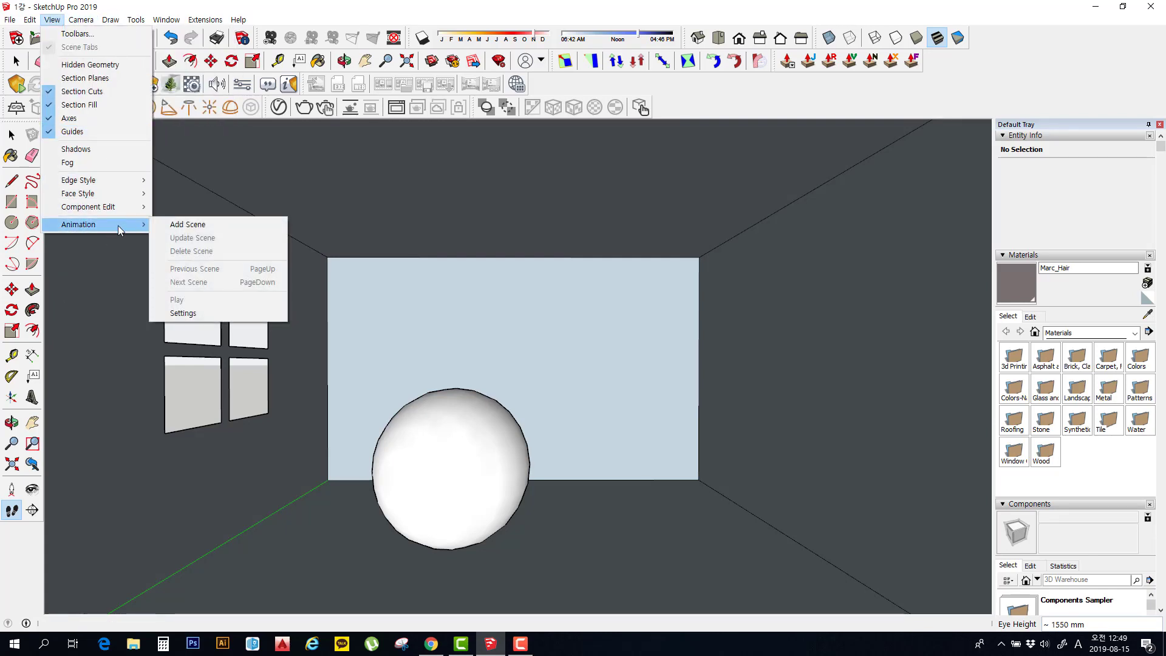
pyautogui.click(183, 226)
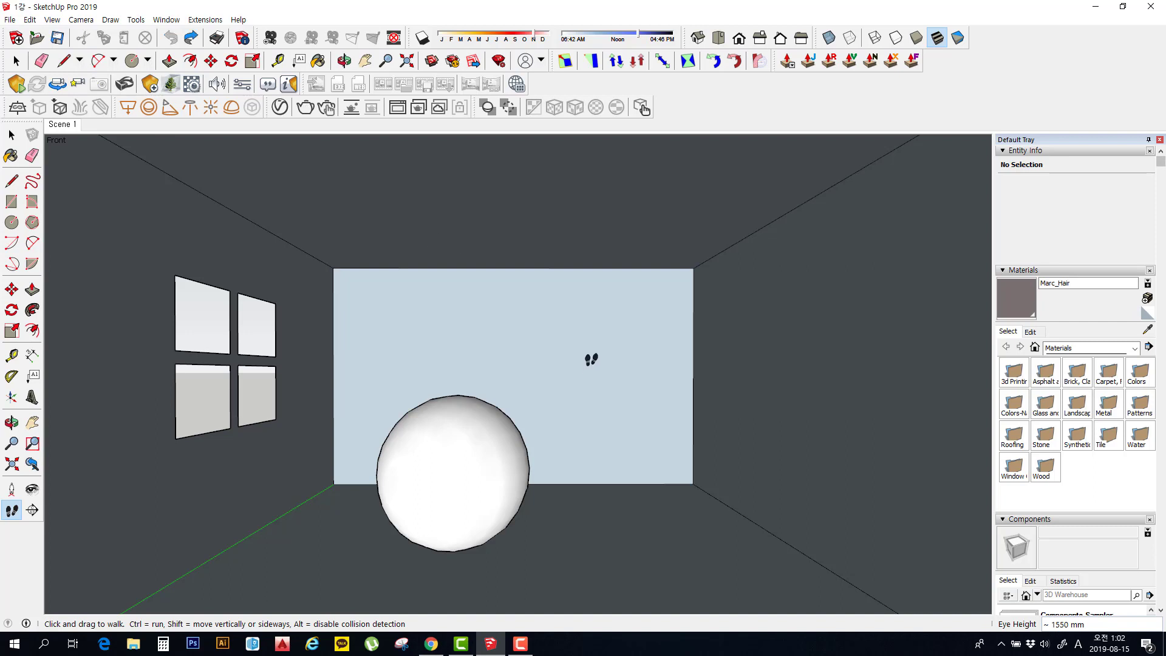
# Step: Test the saved scene by moving the camera out of the room and returning to Scene 1
pyautogui.moveTo(674, 323); pyautogui.dragTo(753, 299)
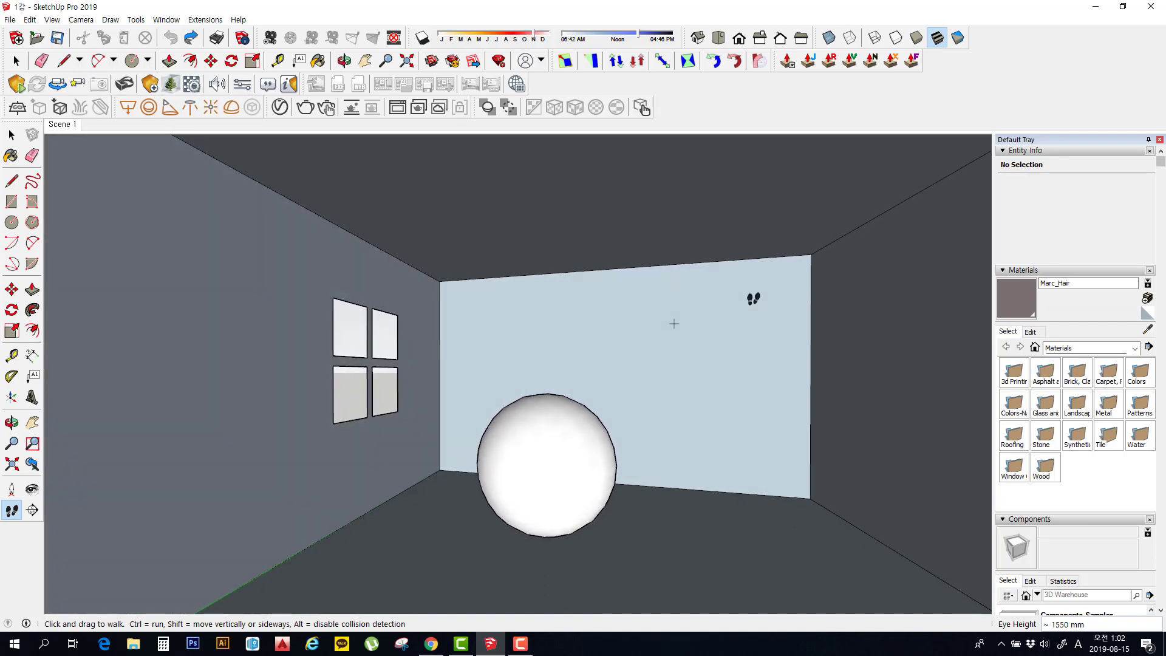
pyautogui.scroll(-8, 634, 376)
pyautogui.moveTo(700, 244); pyautogui.dragTo(716, 266, button='middle')
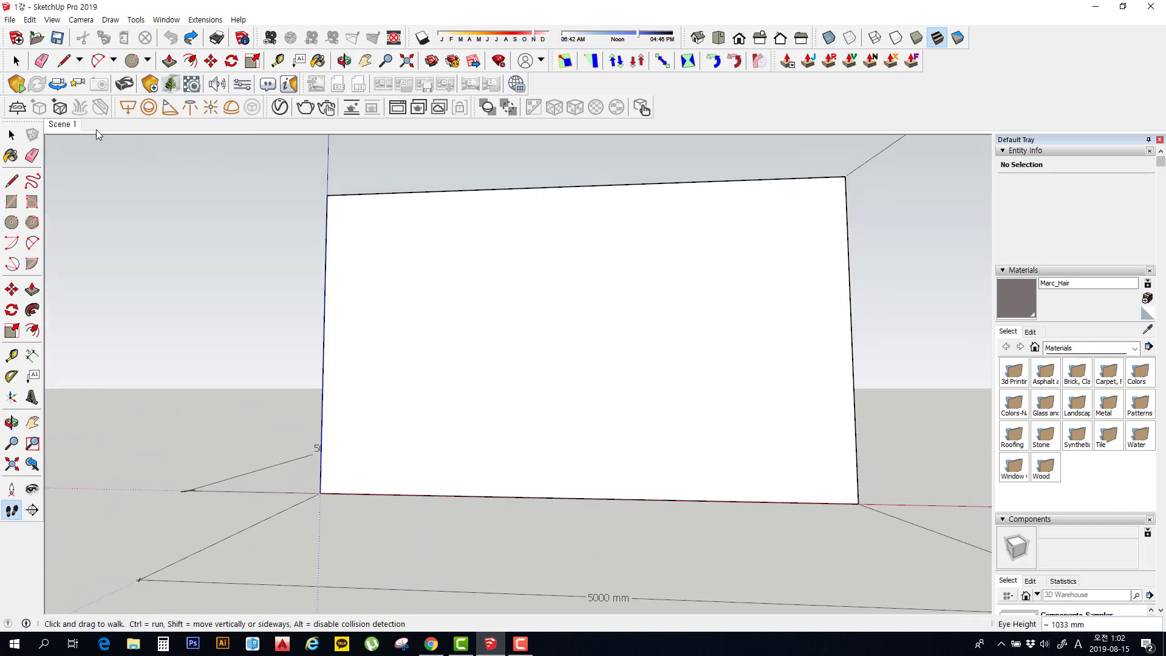
pyautogui.click(61, 124)
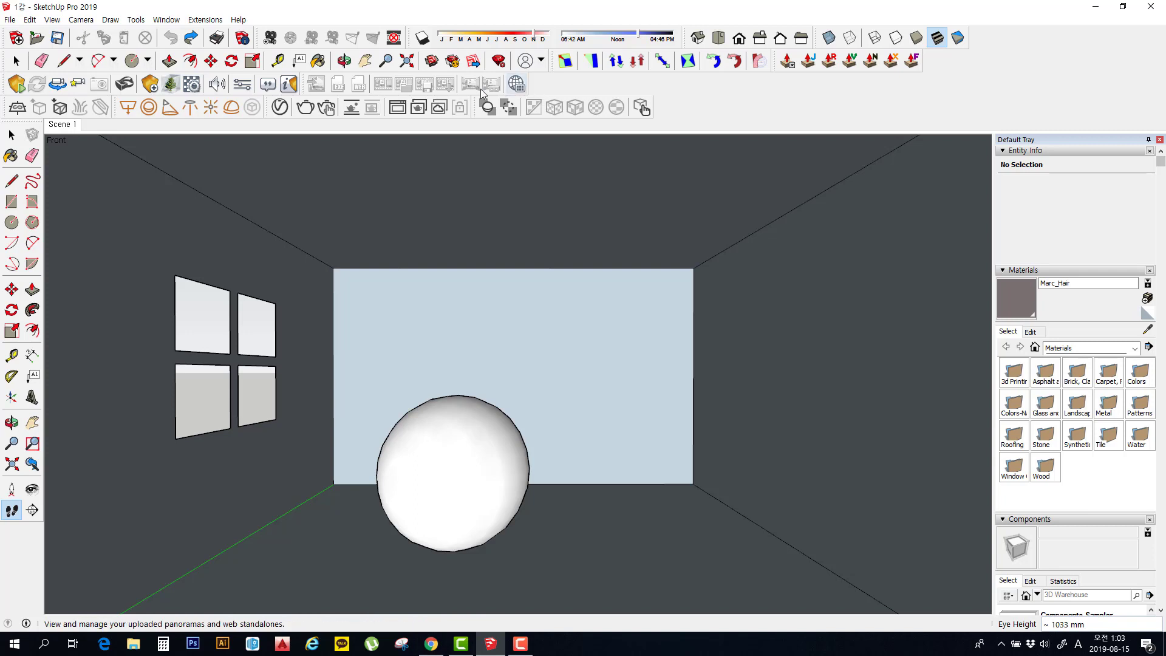
# Step: Open the V-Ray render settings and examine the Global Illumination parameters, including the Irradiance Map and Light Cache options
pyautogui.click(279, 108)
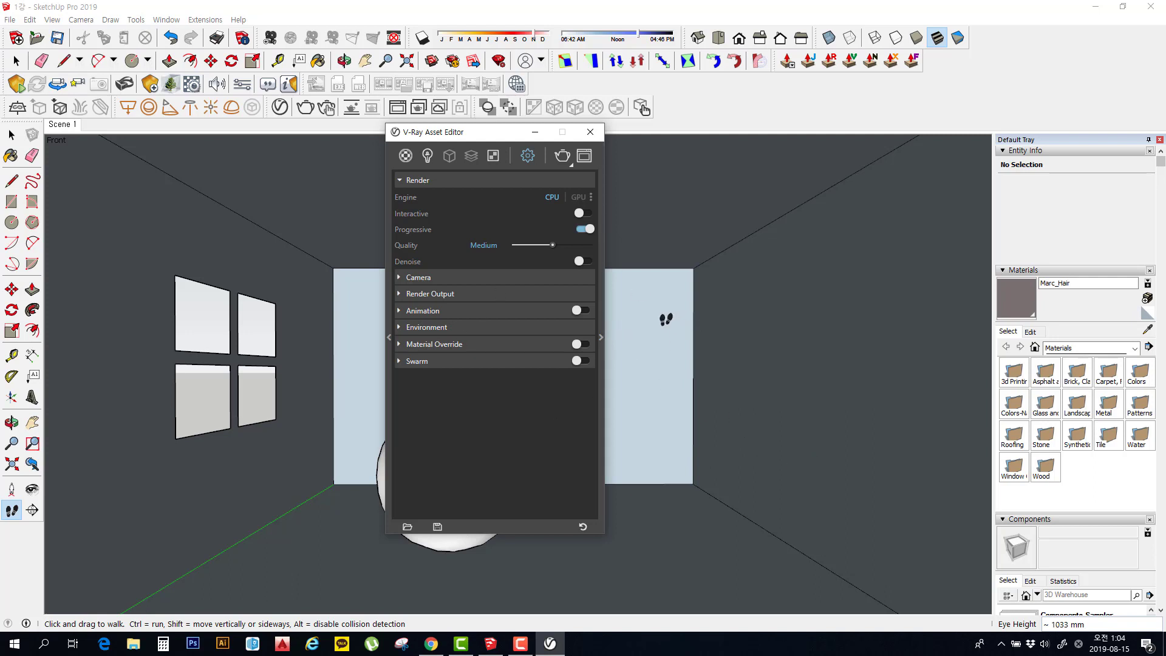
pyautogui.click(602, 336)
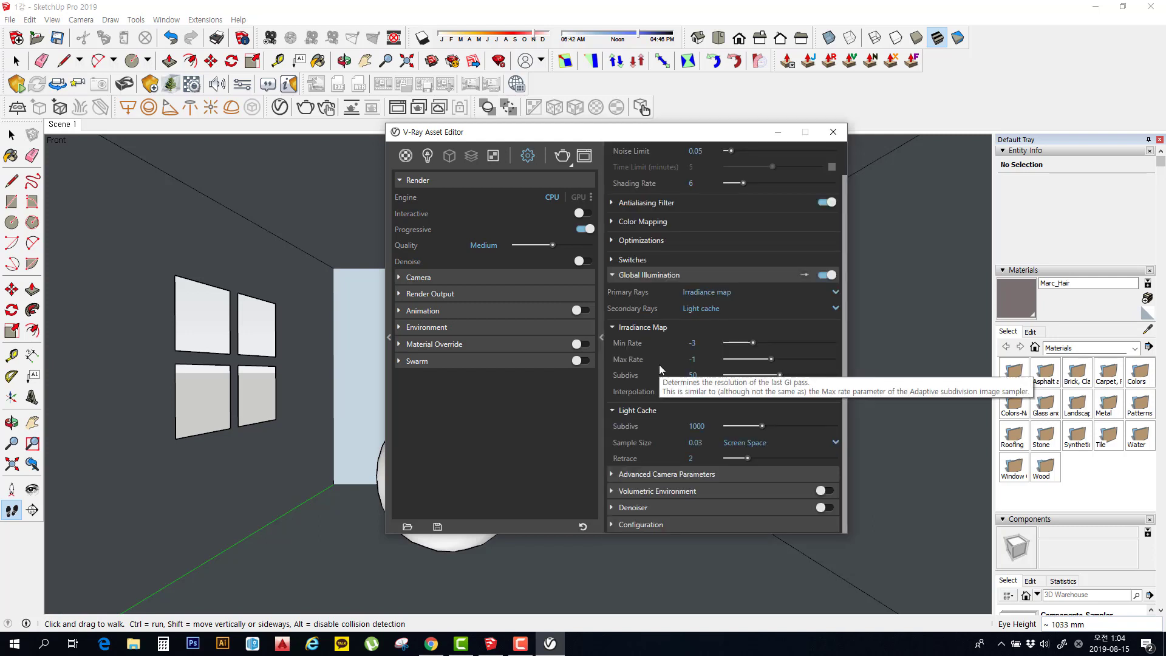
pyautogui.click(647, 276)
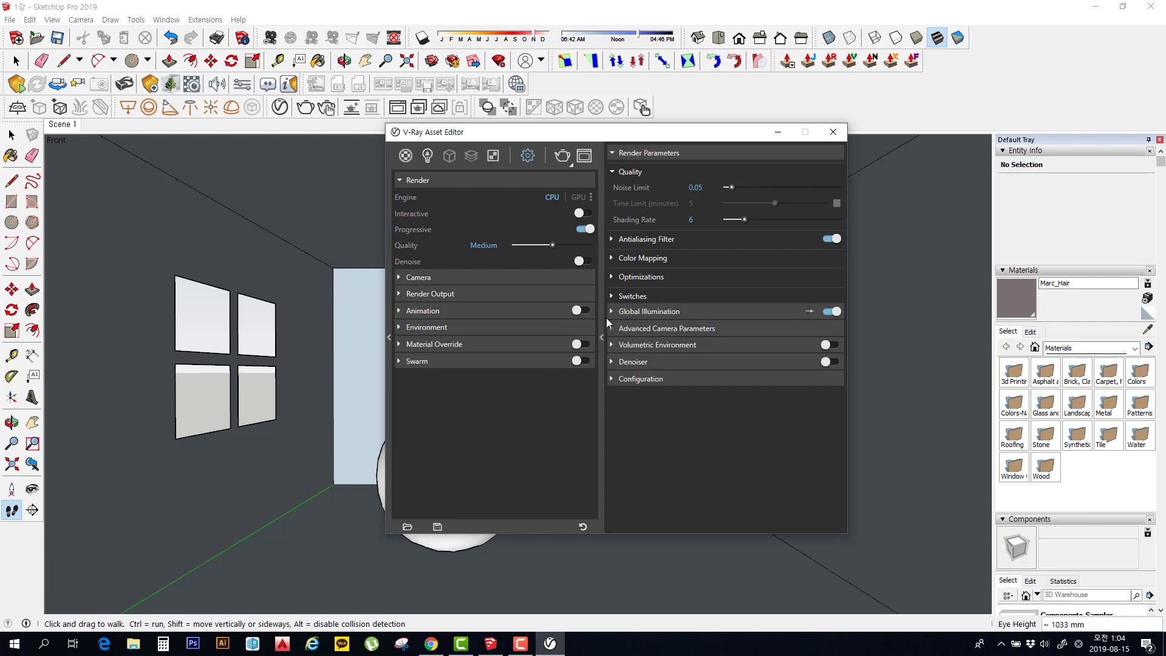
pyautogui.click(704, 312)
pyautogui.scroll(-1, 704, 311)
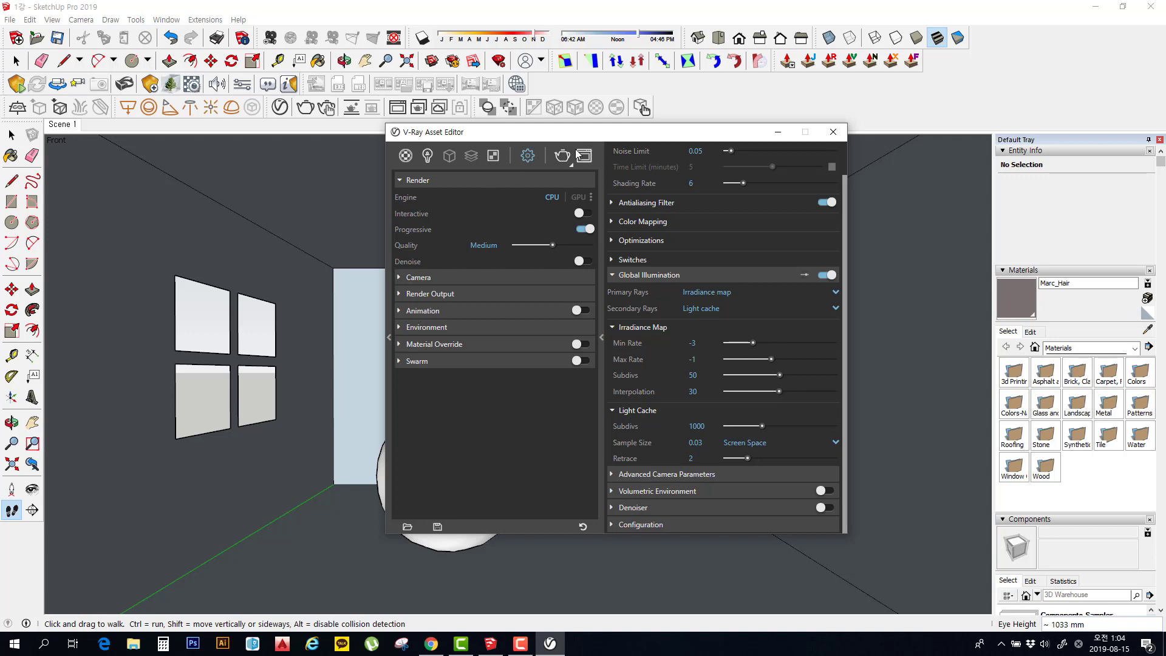
pyautogui.click(777, 134)
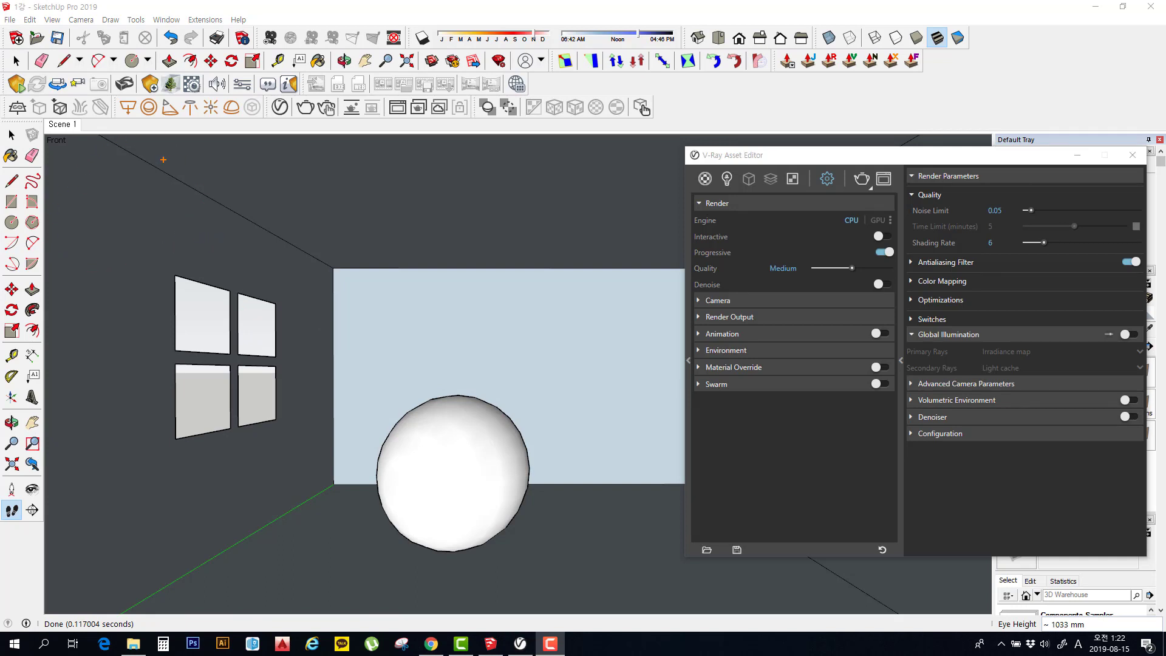
pyautogui.moveTo(251, 316)
pyautogui.mouseDown()
pyautogui.moveTo(301, 369)
pyautogui.moveTo(388, 424)
pyautogui.moveTo(359, 453)
pyautogui.mouseUp()
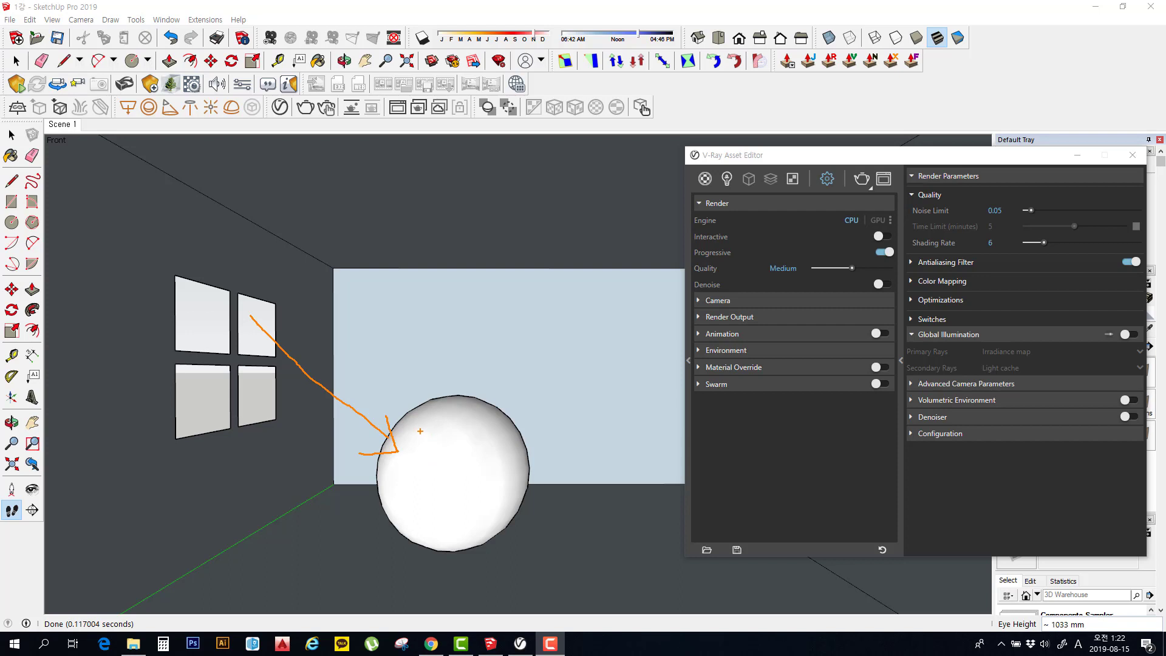
pyautogui.moveTo(420, 431)
pyautogui.mouseDown()
pyautogui.moveTo(456, 246)
pyautogui.moveTo(448, 252)
pyautogui.moveTo(470, 264)
pyautogui.mouseUp()
pyautogui.moveTo(454, 195)
pyautogui.mouseDown()
pyautogui.moveTo(478, 192)
pyautogui.moveTo(446, 231)
pyautogui.moveTo(471, 226)
pyautogui.mouseUp()
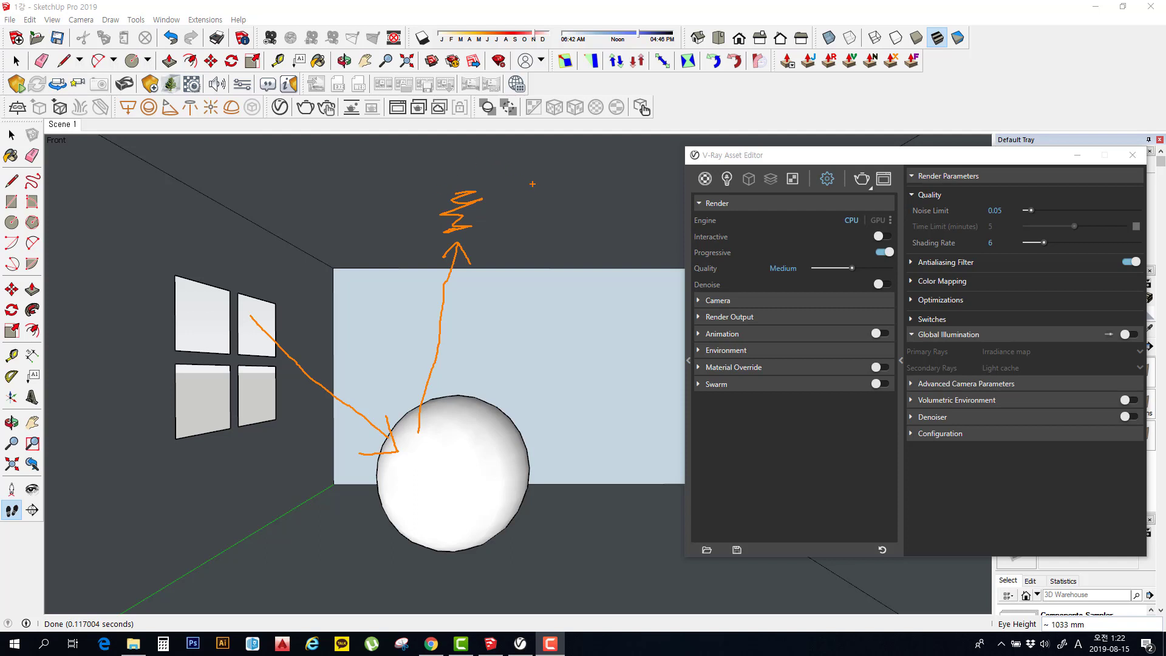
pyautogui.moveTo(493, 217)
pyautogui.mouseDown()
pyautogui.moveTo(572, 275)
pyautogui.moveTo(546, 287)
pyautogui.mouseUp()
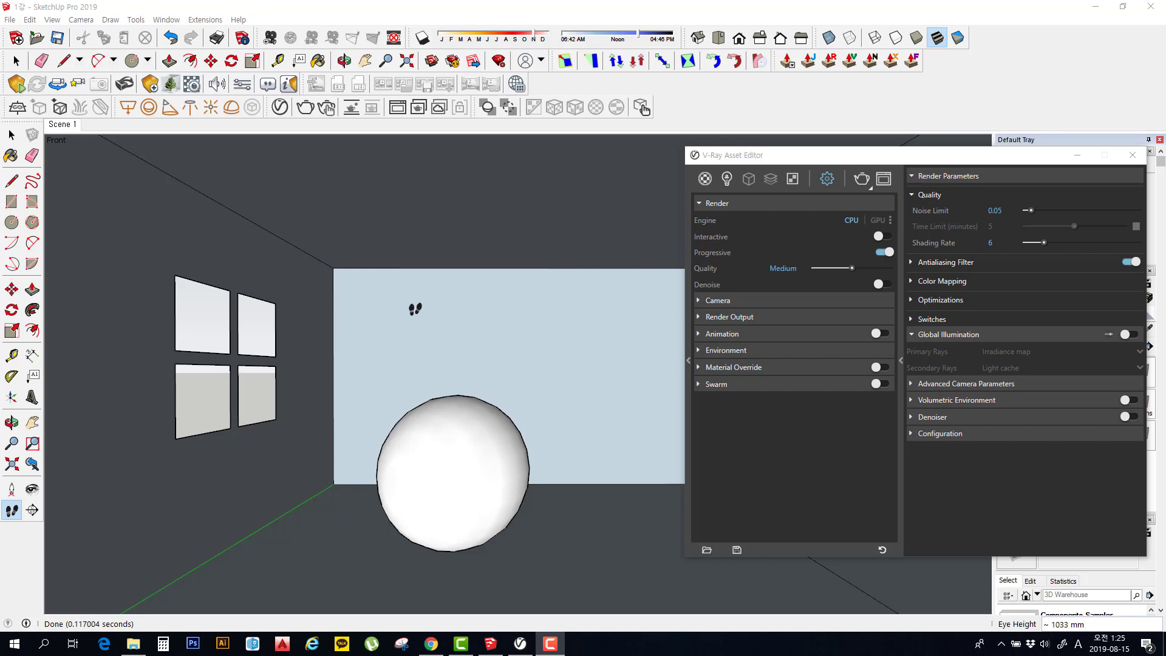
# Step: Show the V-Ray material library and add a Generic material from the Create category to the scene
pyautogui.click(688, 360)
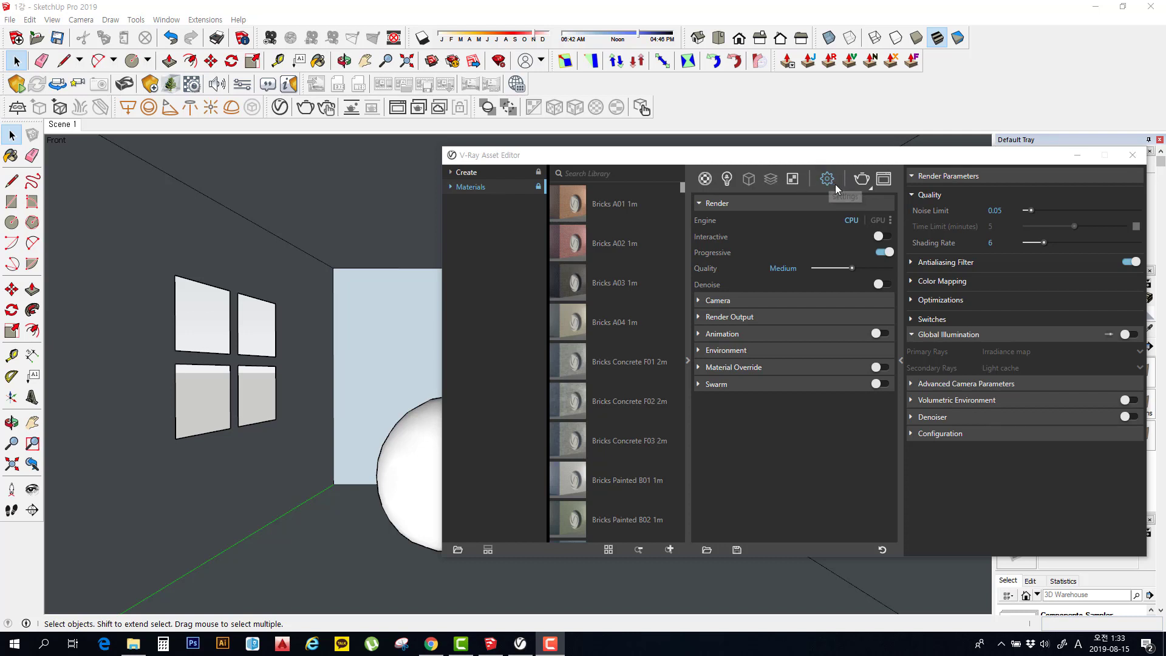
pyautogui.click(705, 179)
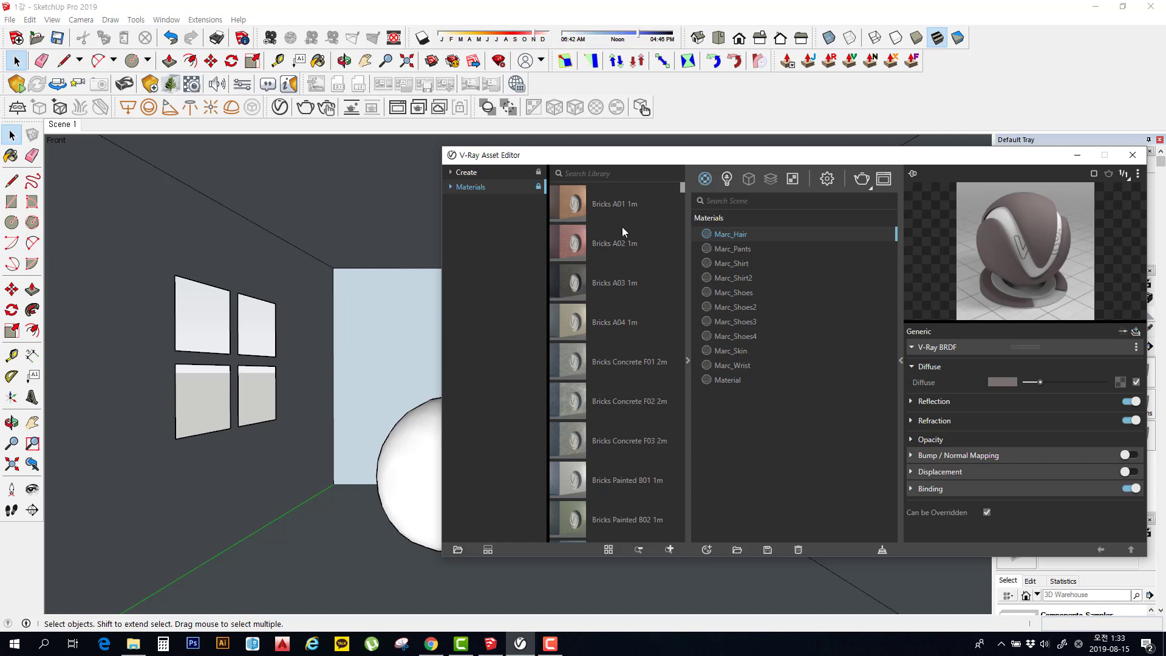
pyautogui.moveTo(682, 188)
pyautogui.mouseDown()
pyautogui.moveTo(679, 549)
pyautogui.moveTo(683, 174)
pyautogui.mouseUp()
pyautogui.click(476, 174)
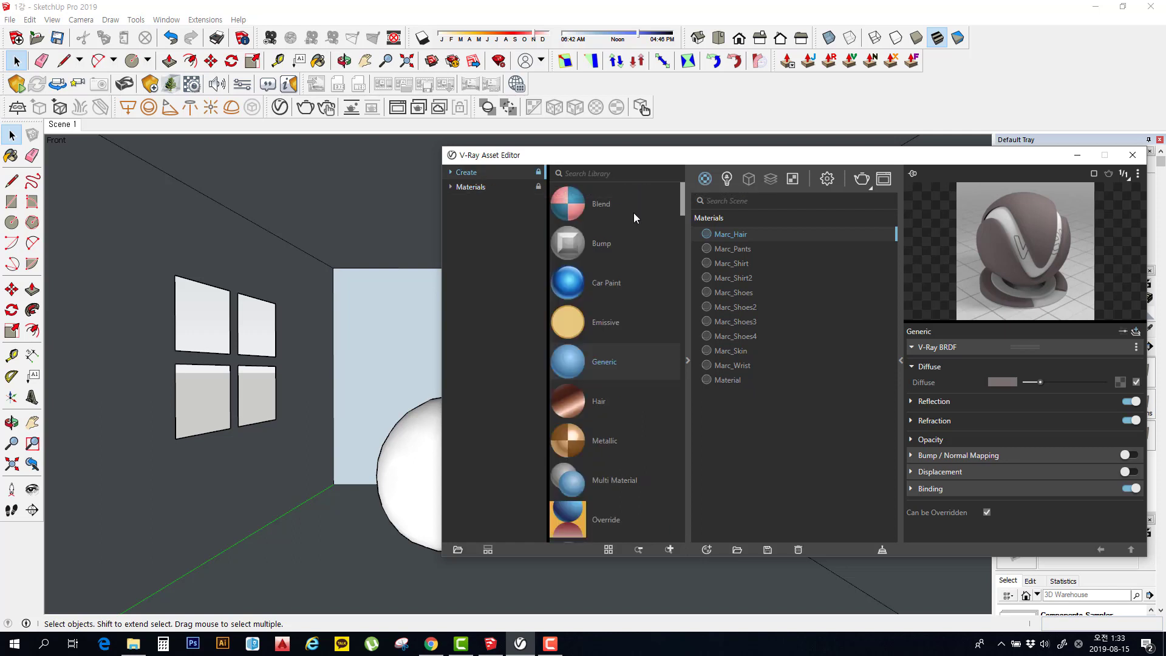
pyautogui.rightClick(634, 368)
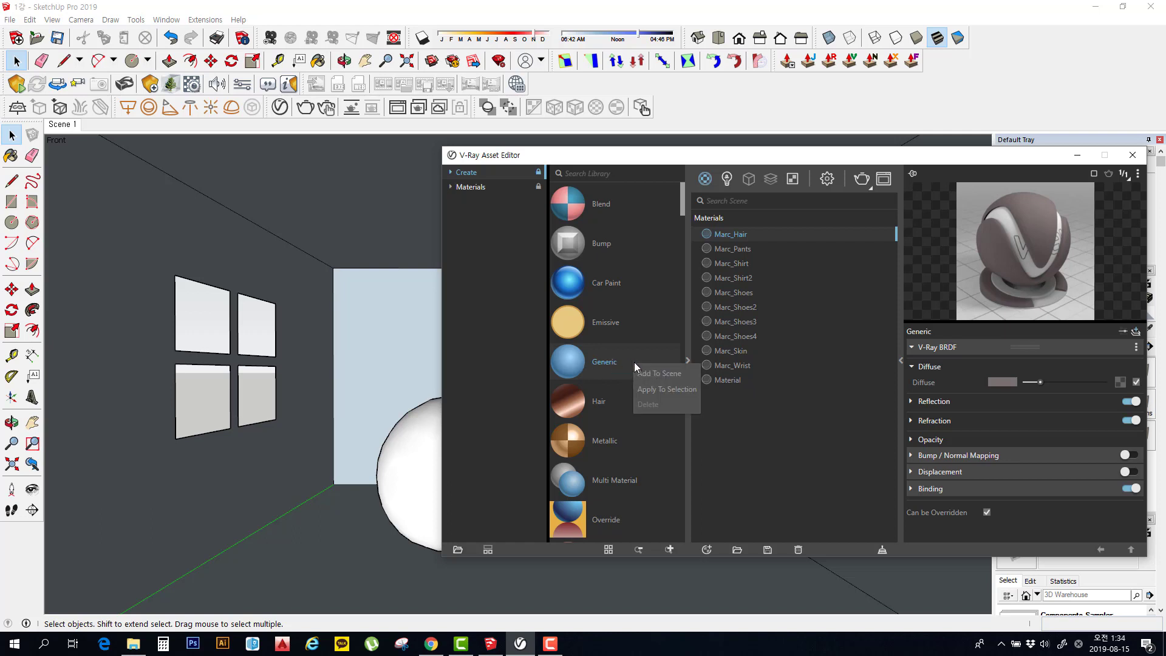
pyautogui.click(661, 384)
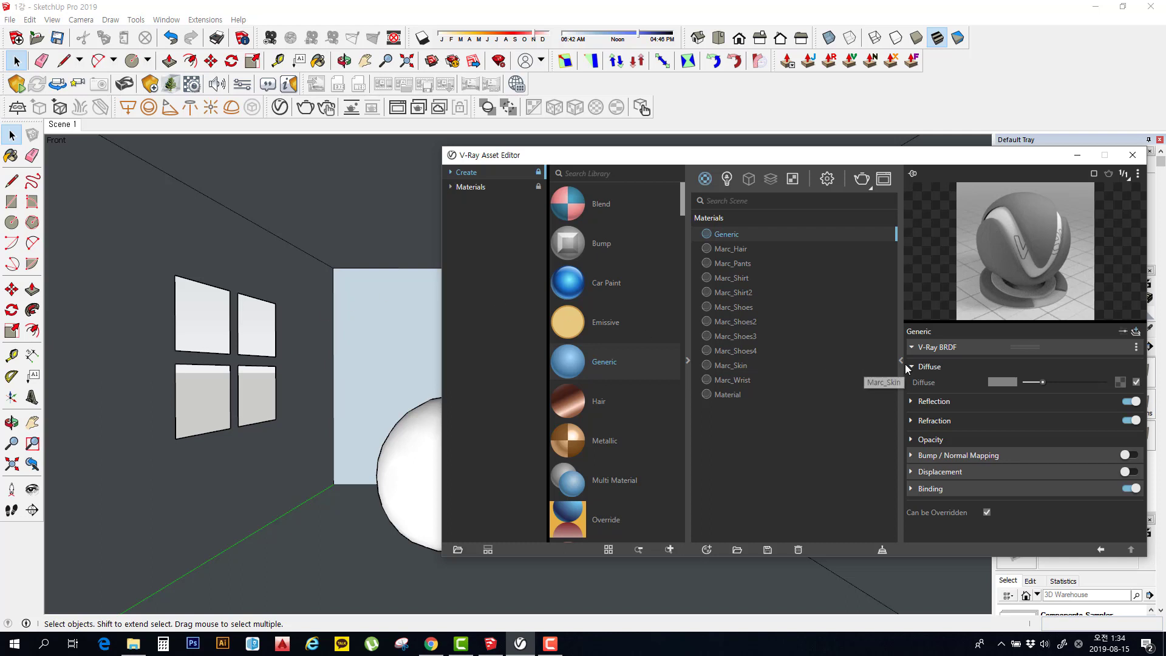
# Step: Lighten the Generic material's diffuse colour to a neutral grey with R, G and B at 0.694
pyautogui.click(1000, 381)
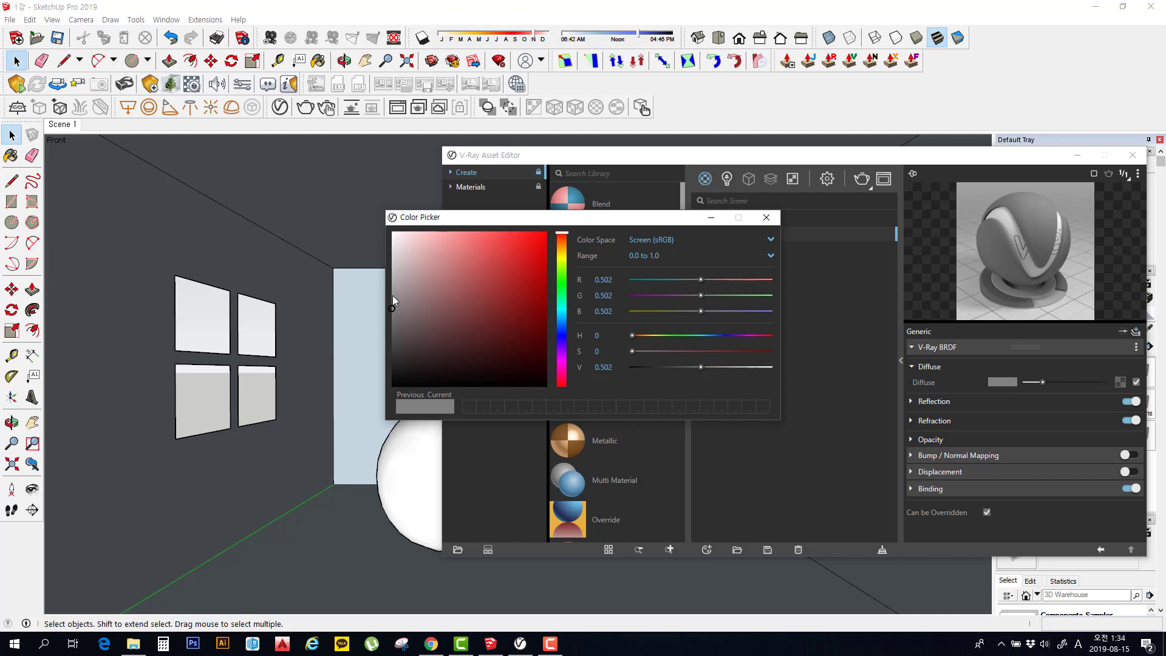
pyautogui.moveTo(393, 304)
pyautogui.mouseDown()
pyautogui.moveTo(387, 263)
pyautogui.moveTo(383, 281)
pyautogui.mouseUp()
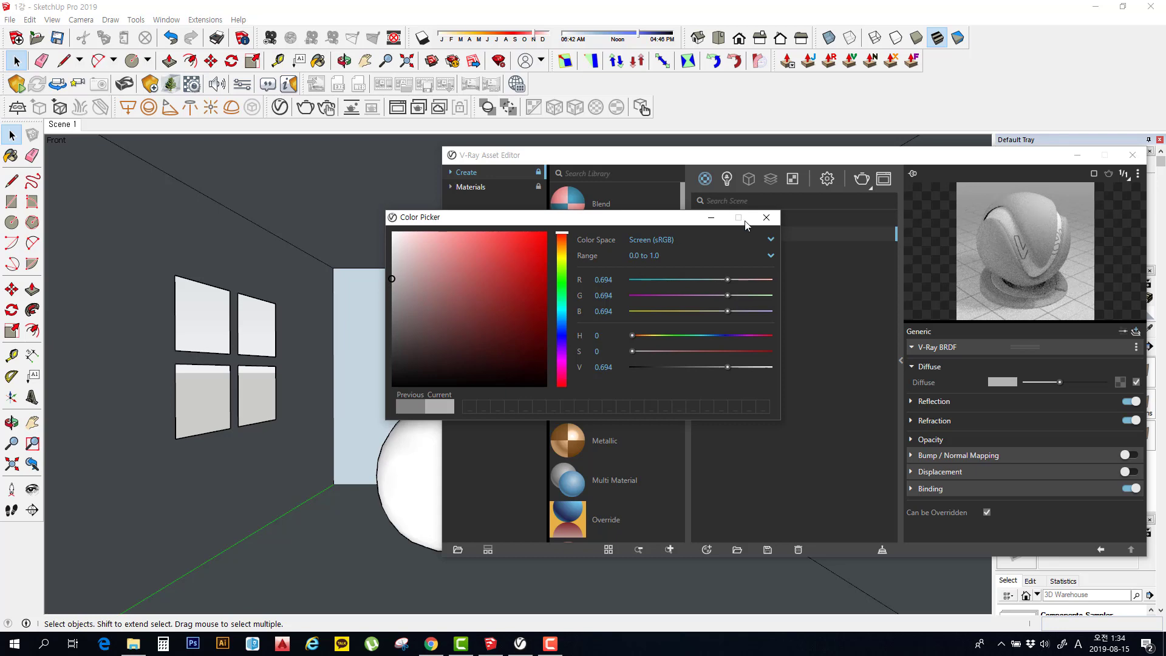
pyautogui.click(765, 218)
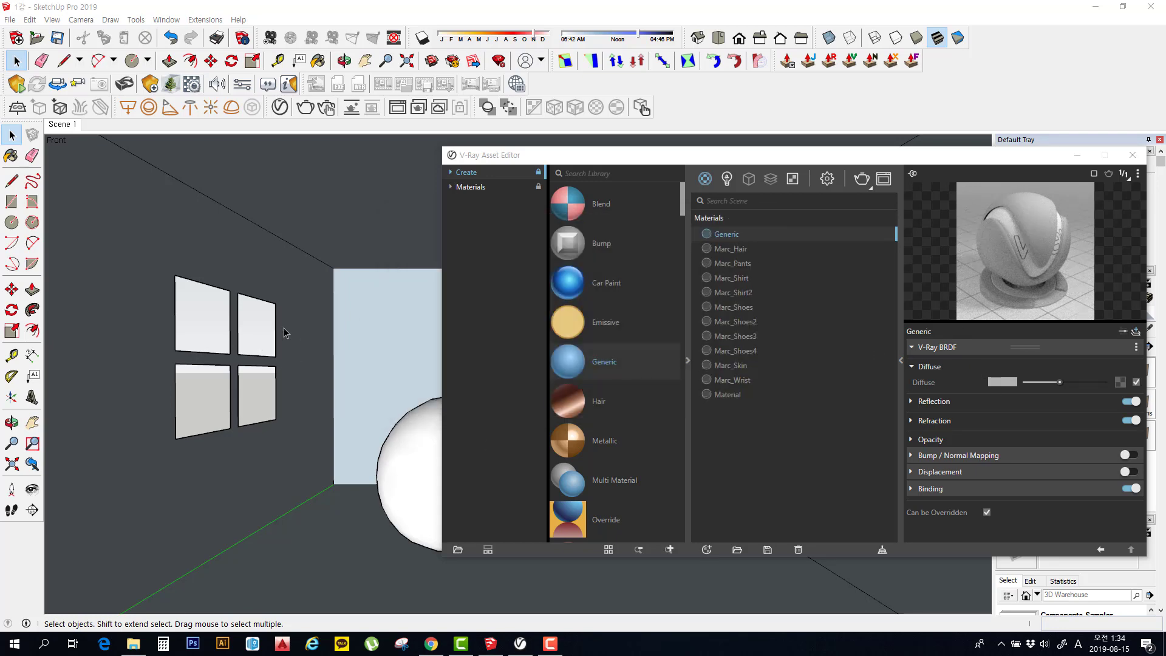
# Step: Select all the connected room surfaces and apply the Generic material to them
pyautogui.click(322, 300)
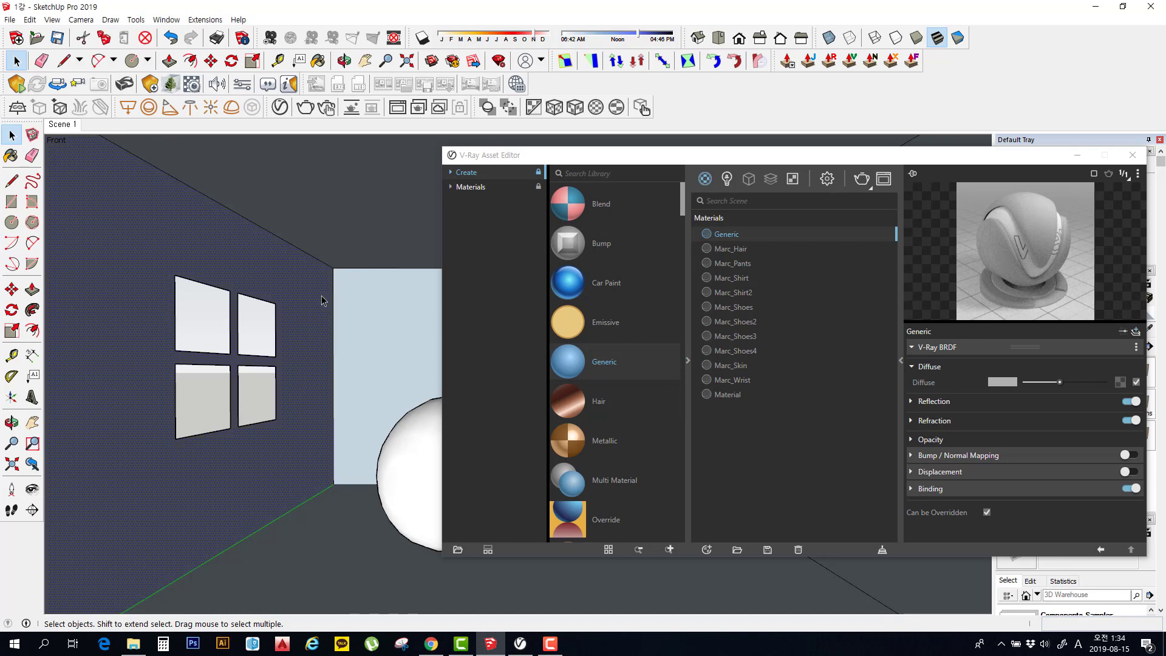
pyautogui.click(245, 324)
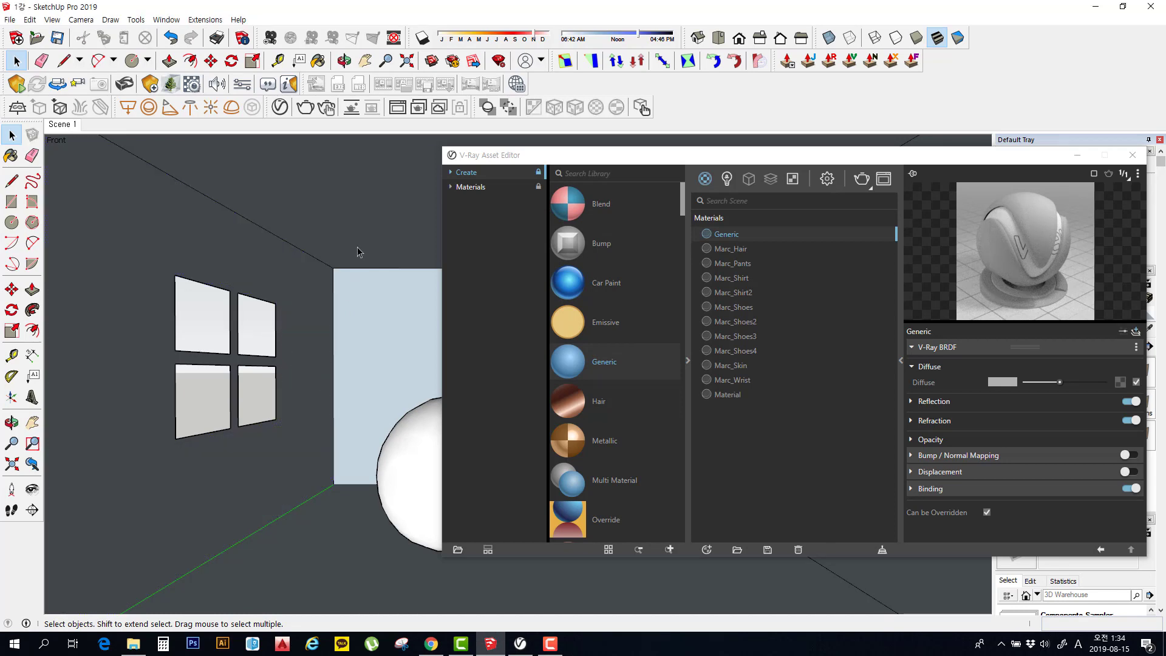
pyautogui.moveTo(355, 254); pyautogui.dragTo(239, 535)
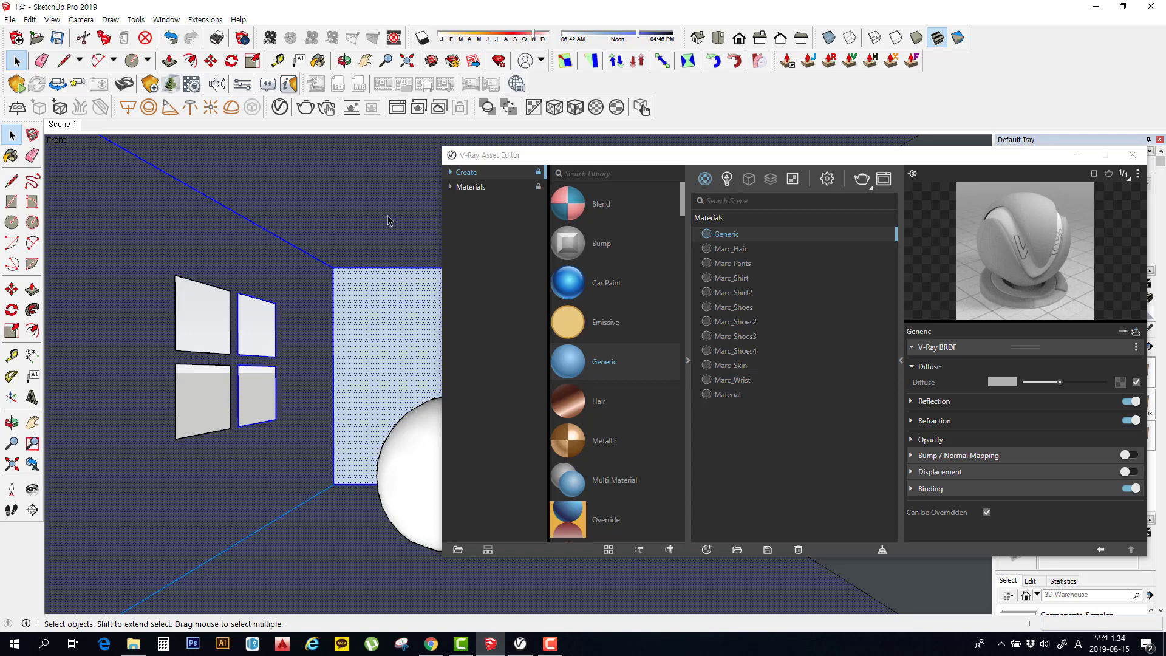
pyautogui.moveTo(387, 215); pyautogui.dragTo(201, 576)
pyautogui.click(361, 365)
pyautogui.doubleClick(361, 365)
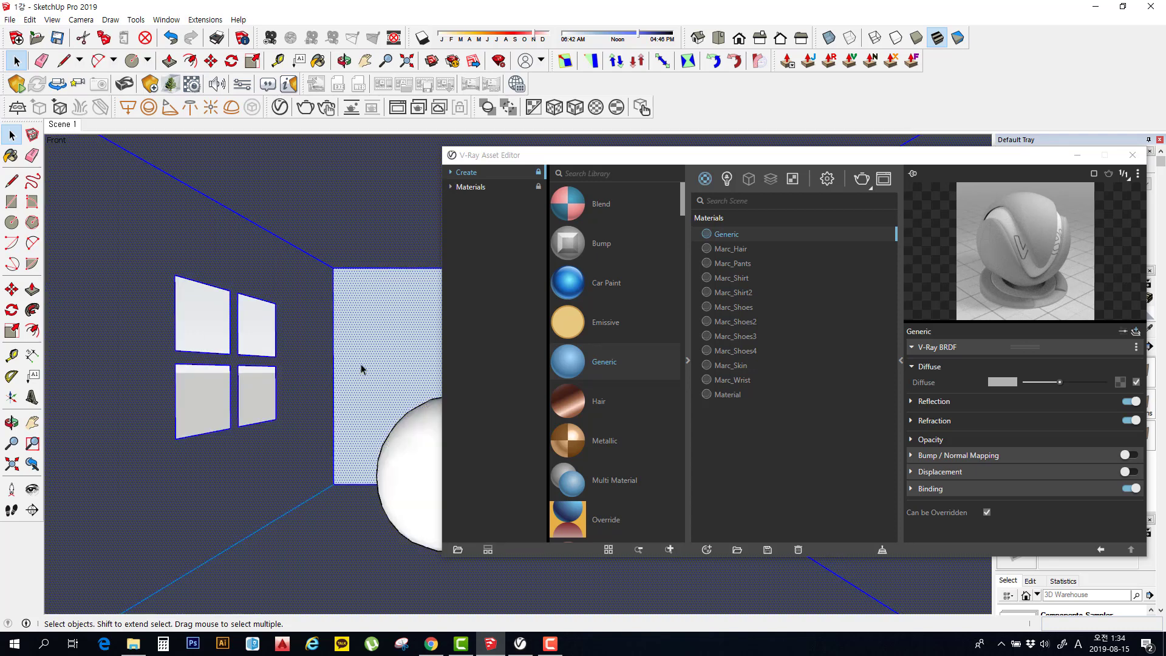
pyautogui.rightClick(728, 236)
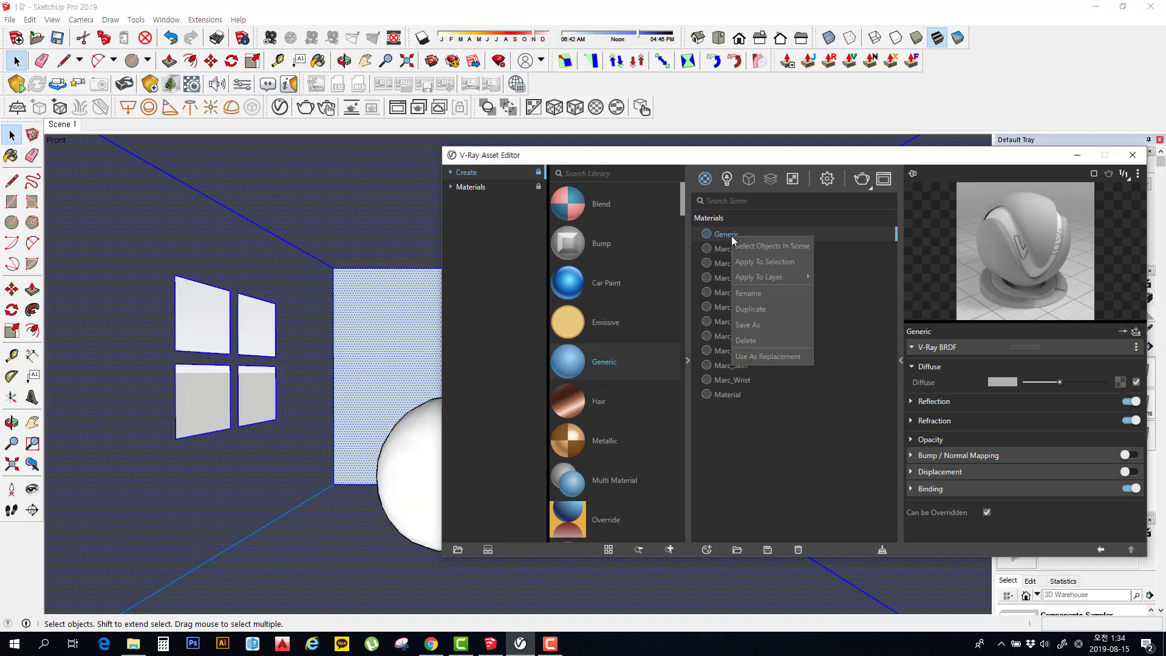
pyautogui.click(765, 261)
# Step: Apply the Generic material to the sphere and clear the selection
pyautogui.click(395, 476)
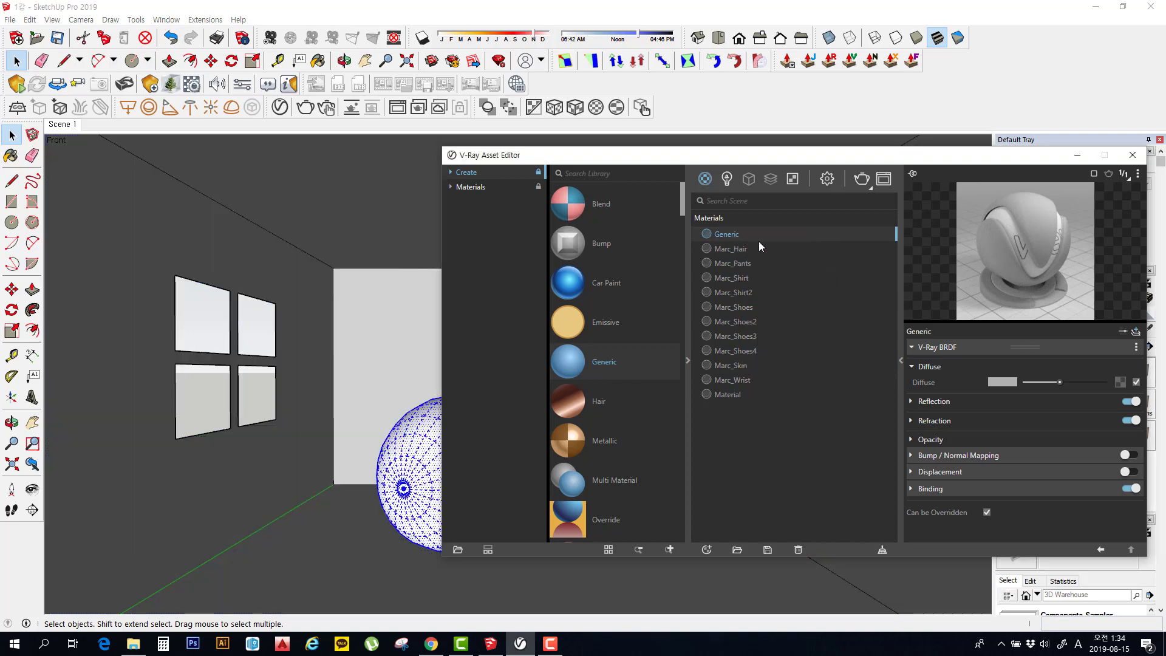
pyautogui.rightClick(737, 238)
pyautogui.click(767, 261)
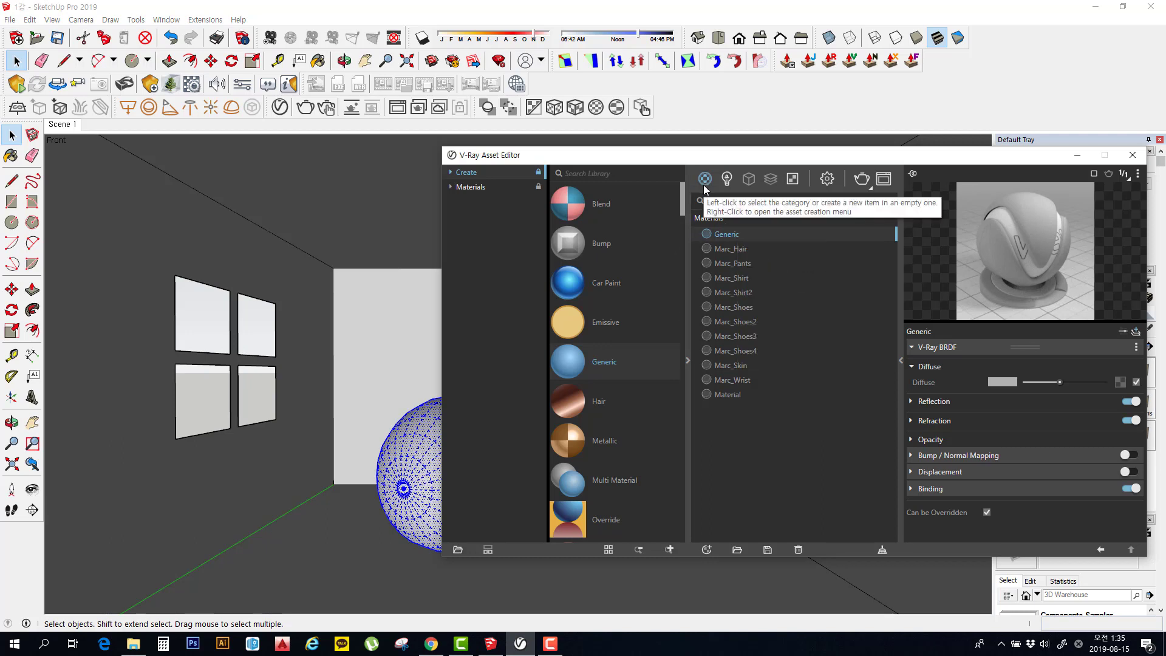
pyautogui.click(271, 334)
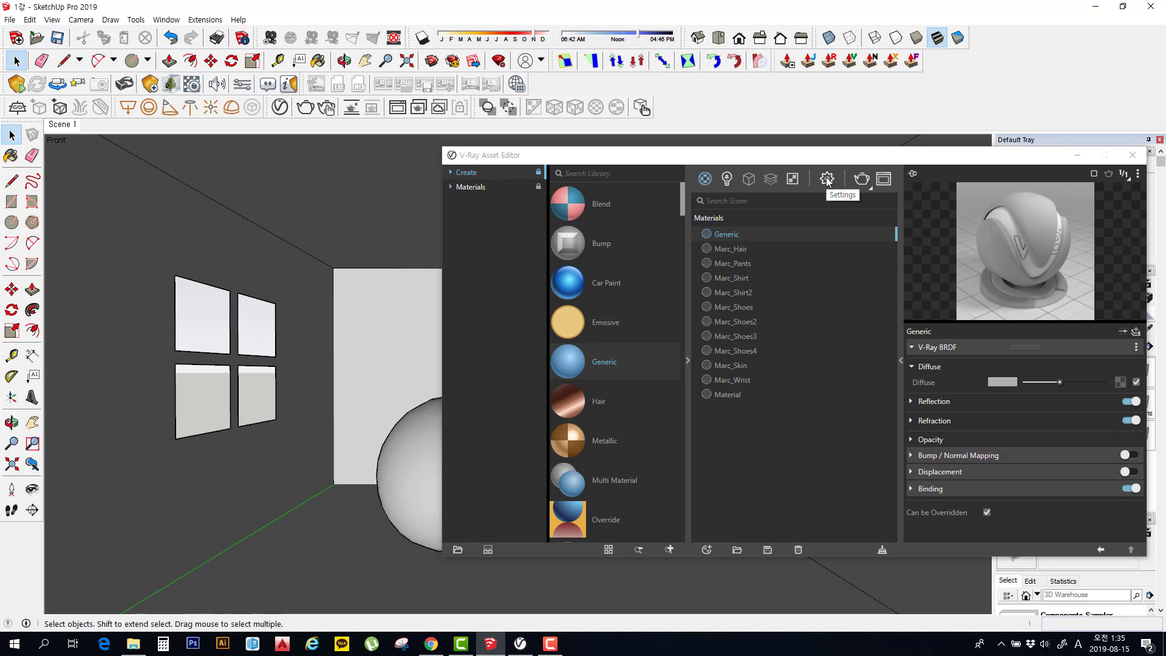
# Step: Return to the V-Ray render settings, collapse the material library and move the editor to uncover the sphere
pyautogui.click(827, 179)
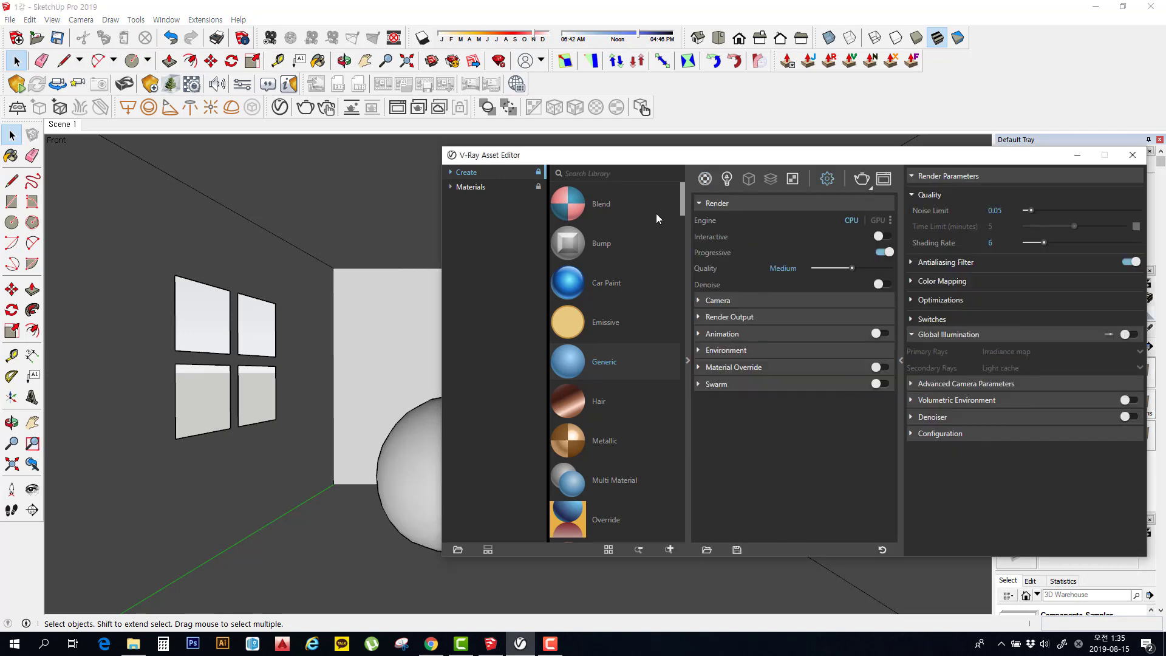
pyautogui.click(687, 360)
pyautogui.moveTo(801, 161); pyautogui.dragTo(722, 165)
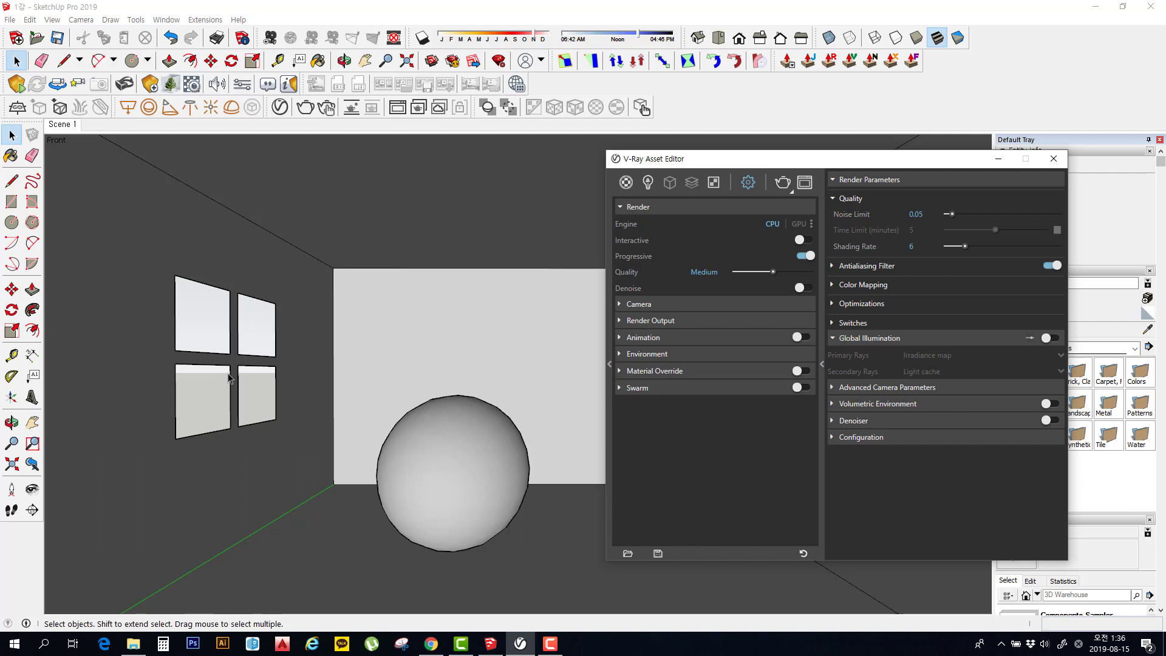
# Step: Turn on shadows and set the sun to around June, late afternoon, so window light falls on the sphere and floor
pyautogui.click(422, 38)
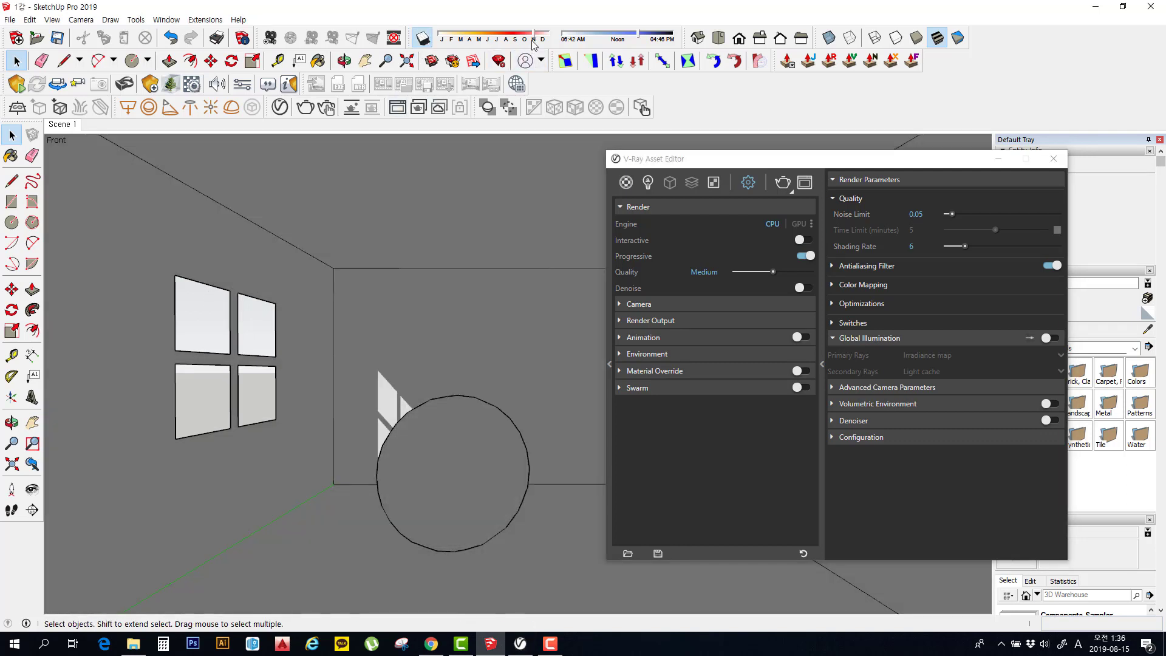
pyautogui.moveTo(534, 40); pyautogui.dragTo(489, 40)
pyautogui.moveTo(633, 39)
pyautogui.mouseDown()
pyautogui.moveTo(651, 42)
pyautogui.moveTo(598, 45)
pyautogui.moveTo(651, 47)
pyautogui.mouseUp()
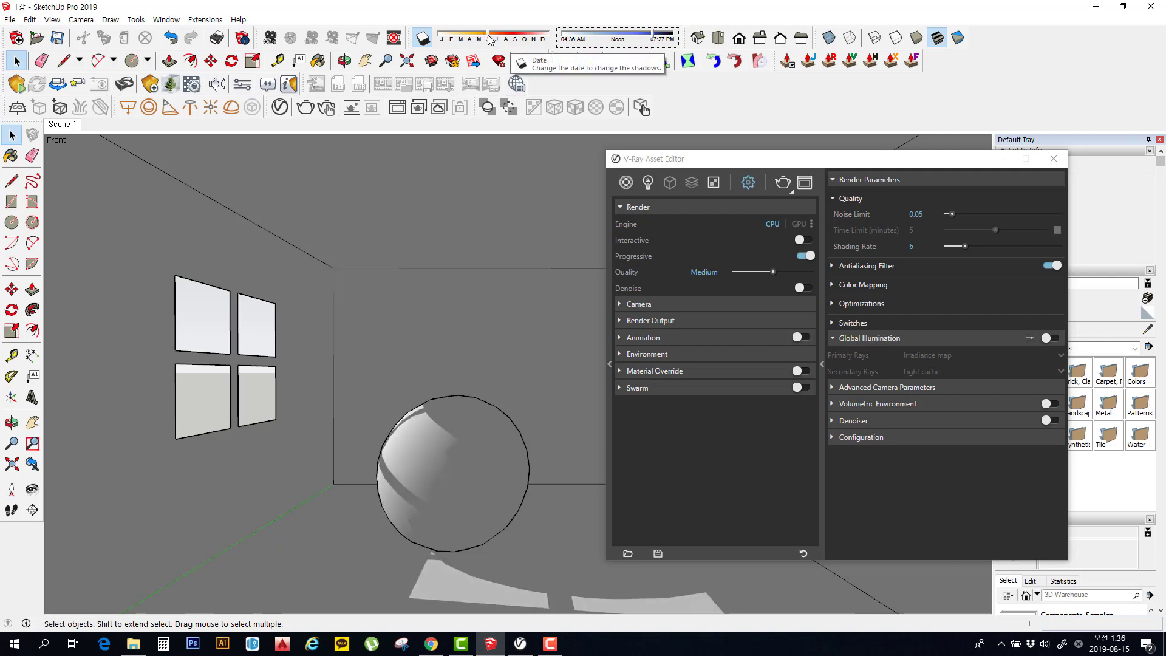
pyautogui.moveTo(491, 40)
pyautogui.mouseDown()
pyautogui.moveTo(525, 47)
pyautogui.moveTo(461, 49)
pyautogui.moveTo(540, 44)
pyautogui.moveTo(479, 46)
pyautogui.moveTo(486, 60)
pyautogui.mouseUp()
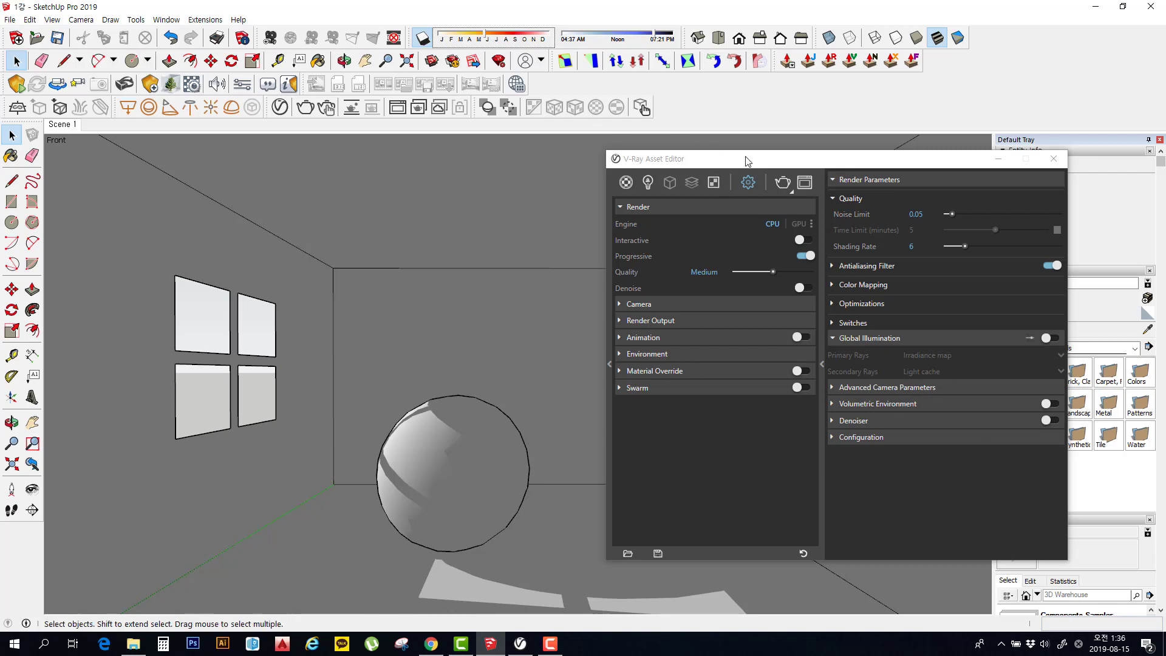
# Step: Render the interior with Global Illumination off, examine the image and close the frame buffer
pyautogui.click(782, 183)
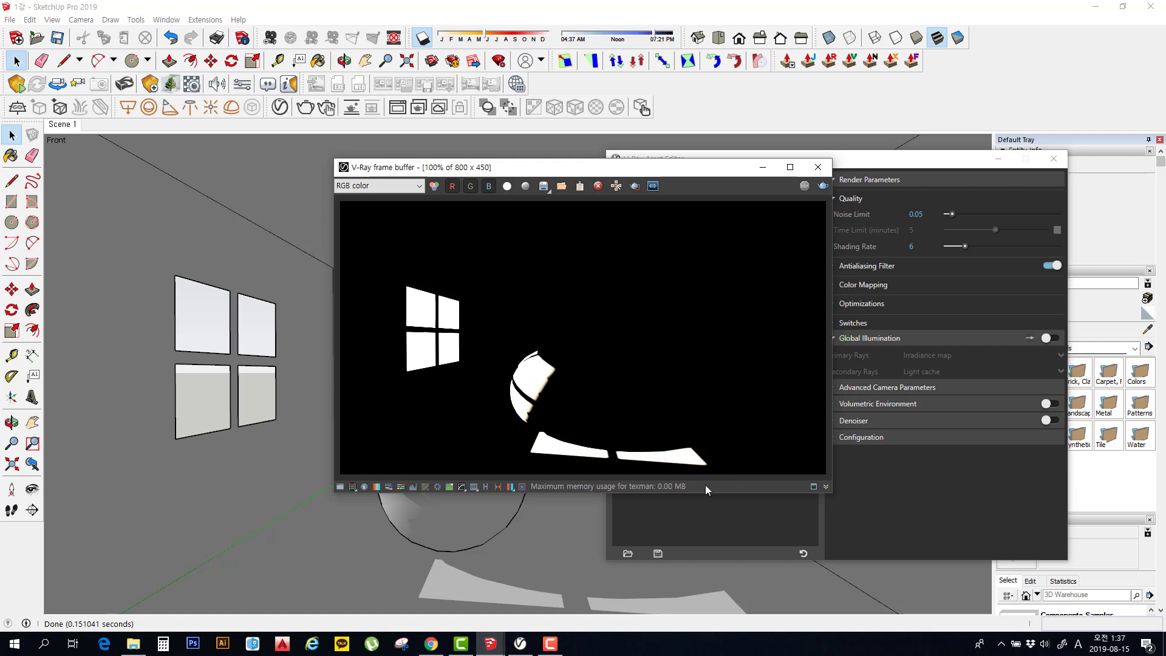
pyautogui.click(818, 172)
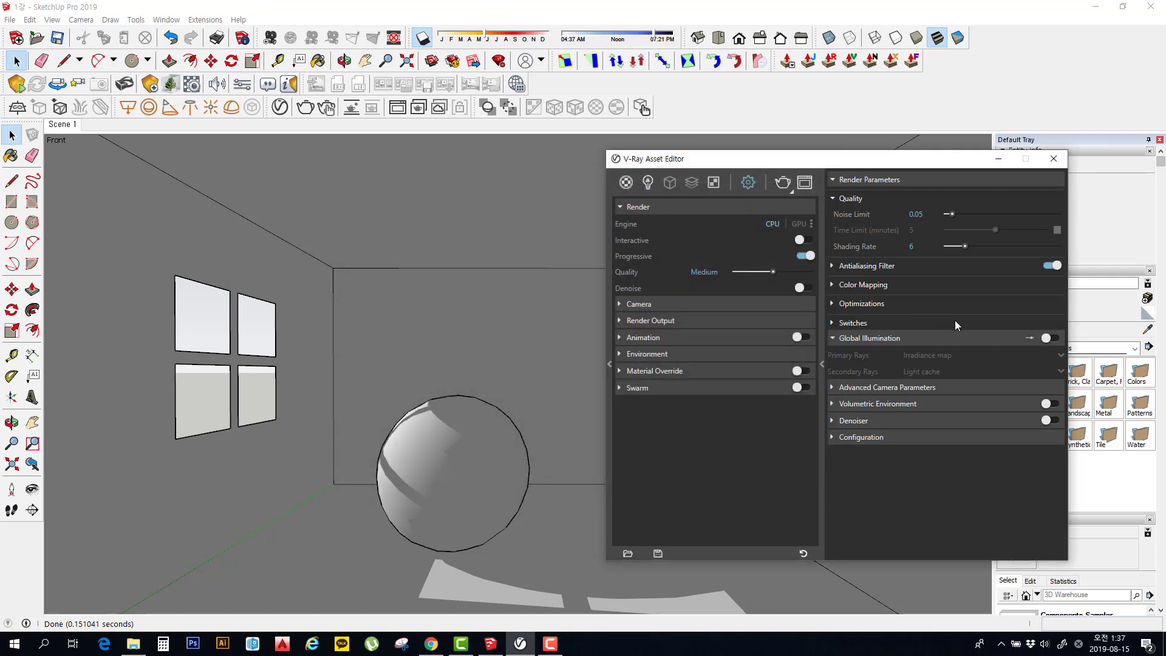
# Step: Enable Global Illumination with Irradiance map primary rays and Light cache secondary rays, and render the interior again
pyautogui.click(1048, 338)
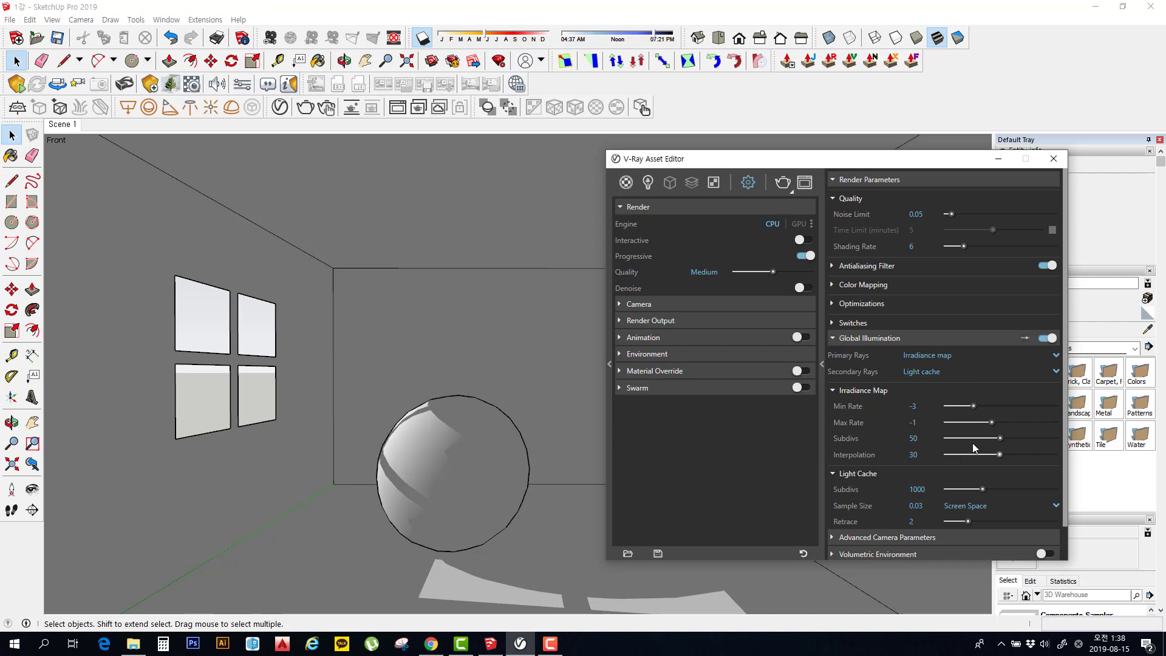
pyautogui.click(783, 184)
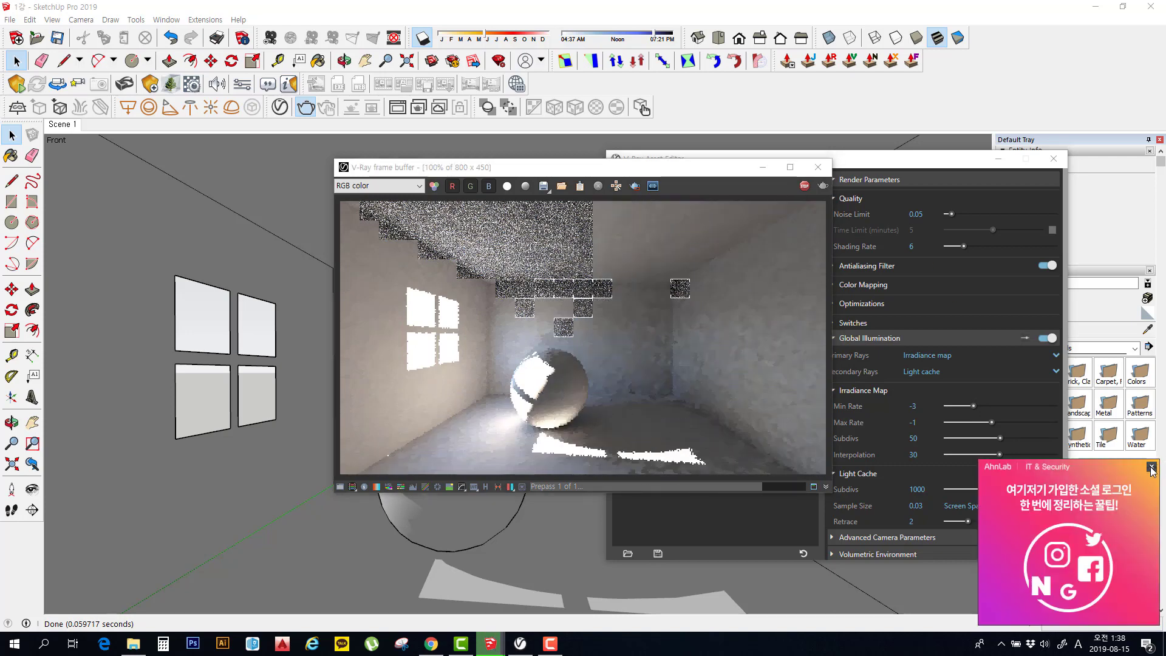
pyautogui.click(1152, 467)
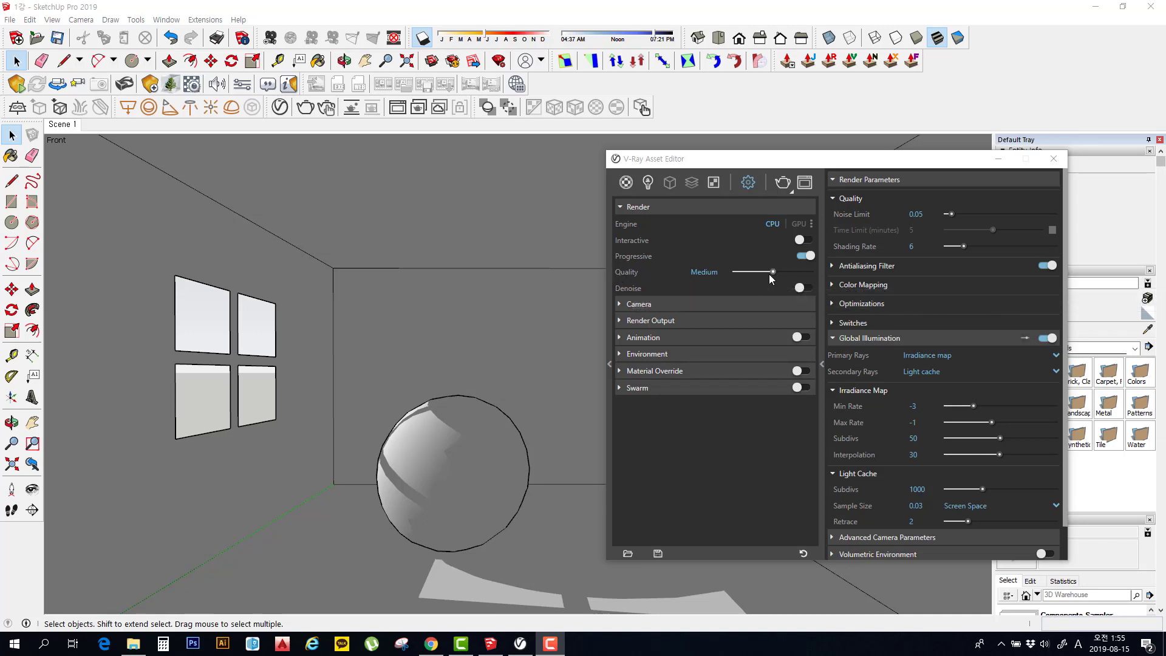
# Step: Close the V-Ray Asset Editor and look over the V-Ray render commands in the main window
pyautogui.moveTo(772, 272)
pyautogui.mouseDown()
pyautogui.moveTo(739, 271)
pyautogui.moveTo(773, 271)
pyautogui.mouseUp()
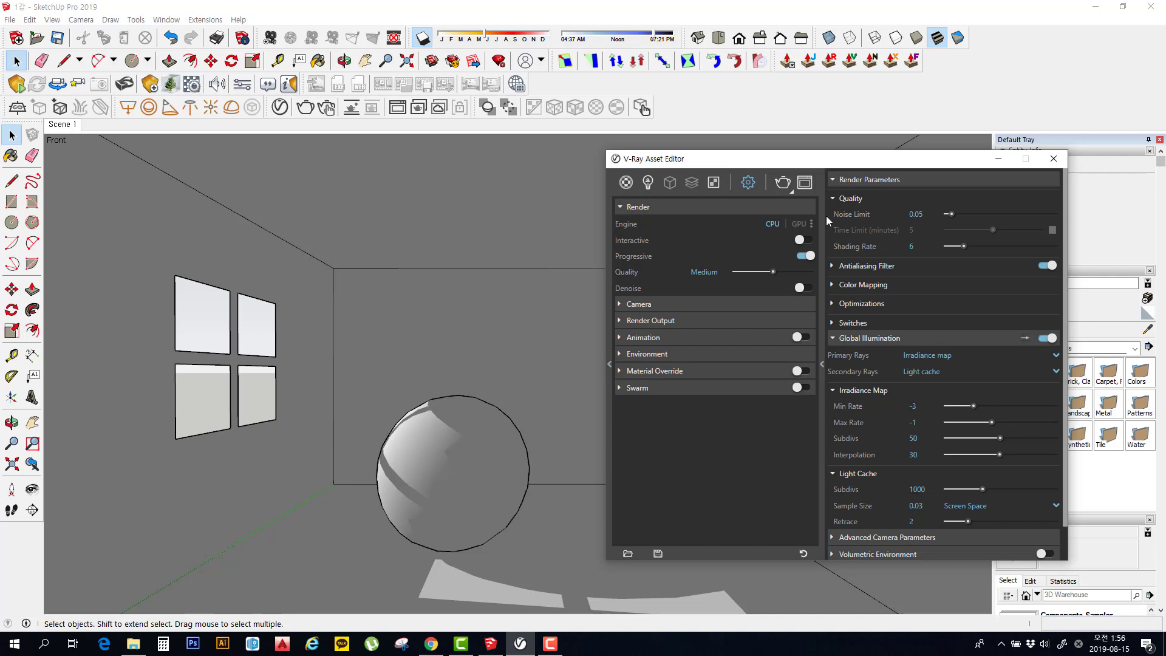
pyautogui.click(1054, 159)
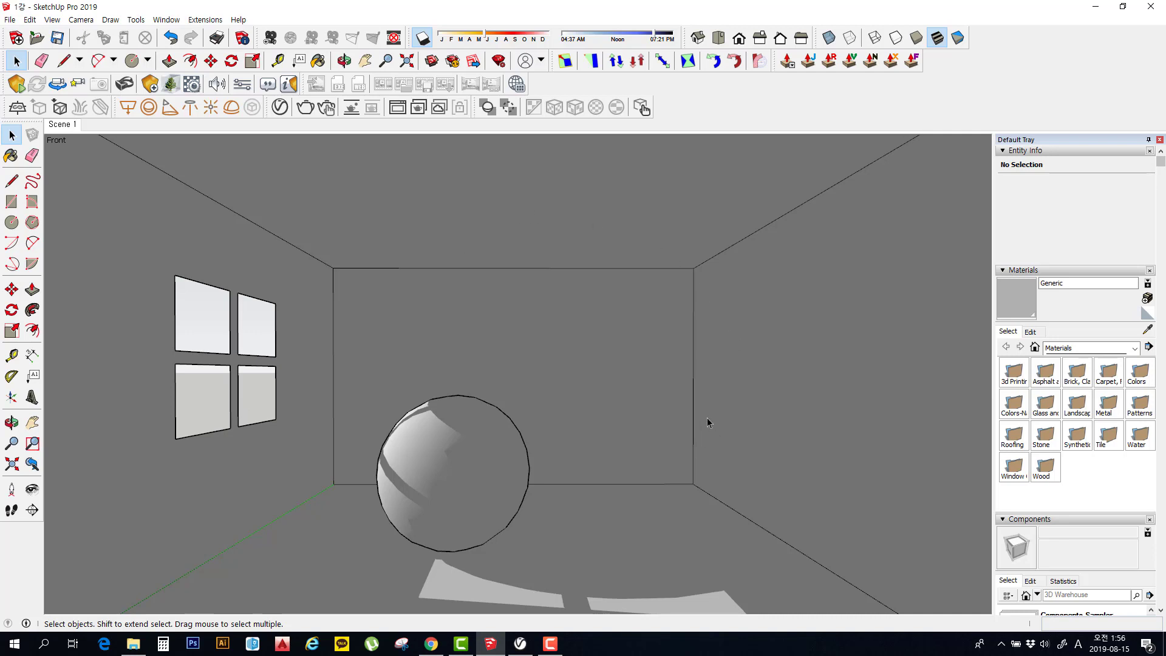
pyautogui.click(306, 108)
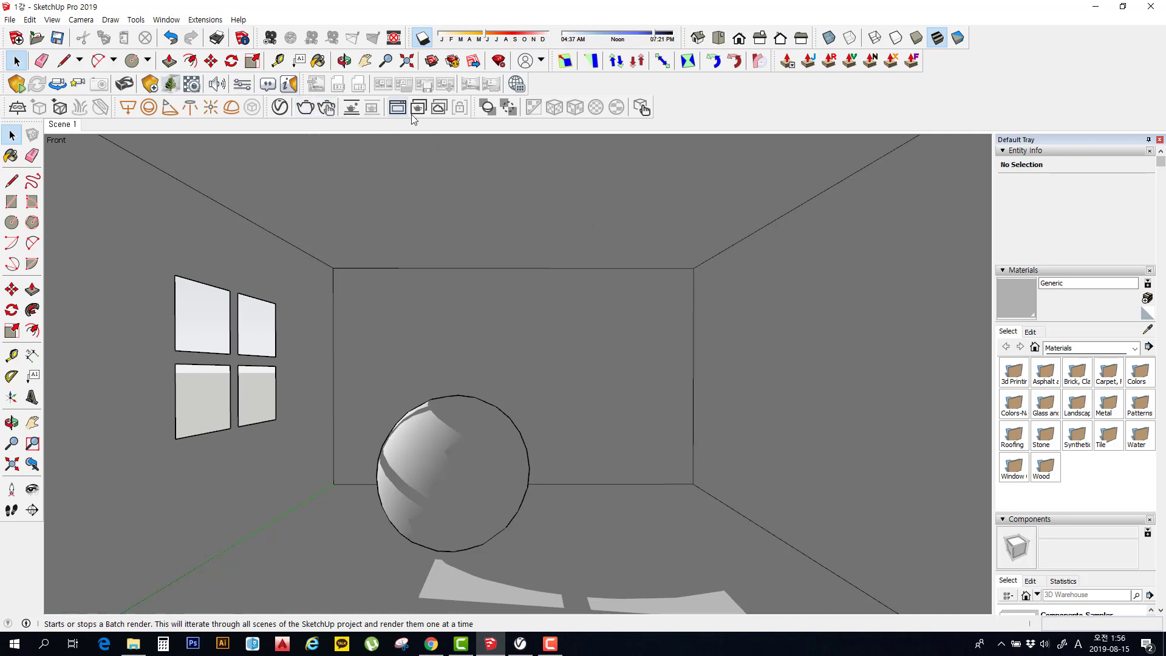